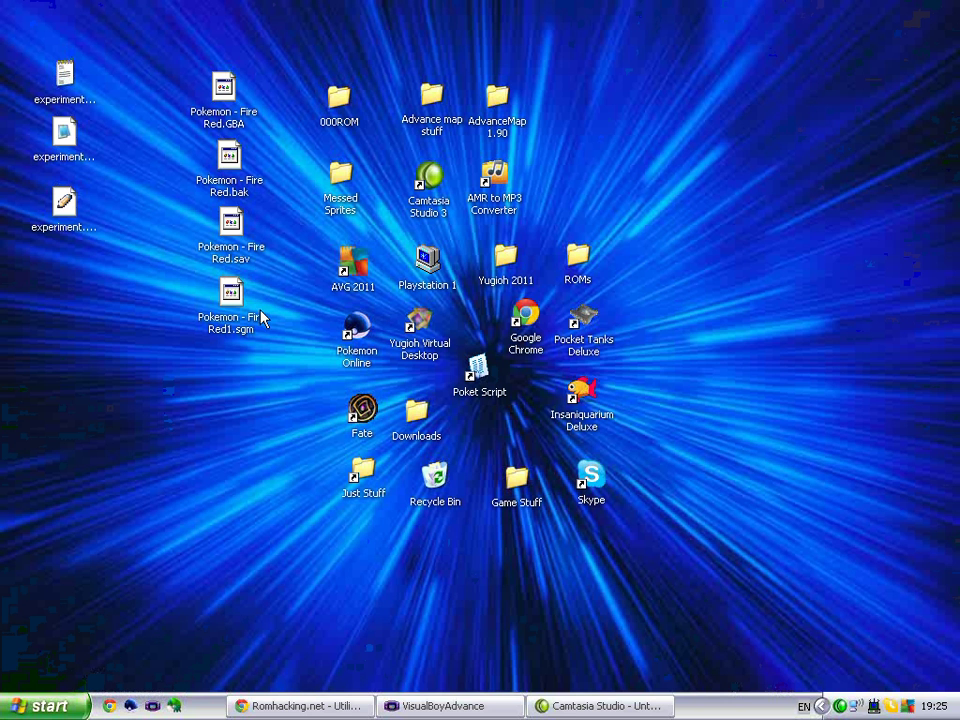
Step: Open experiment.rbc, centre its window, and highlight the opening lines through msgbox2
double_click(62, 133)
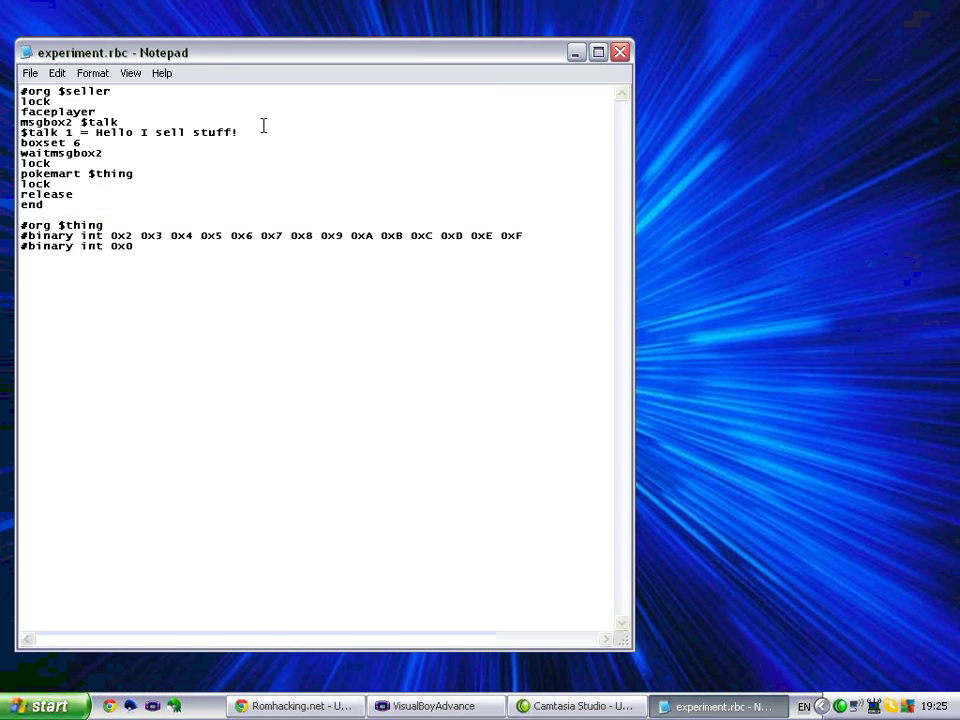
drag(210, 55, 400, 52)
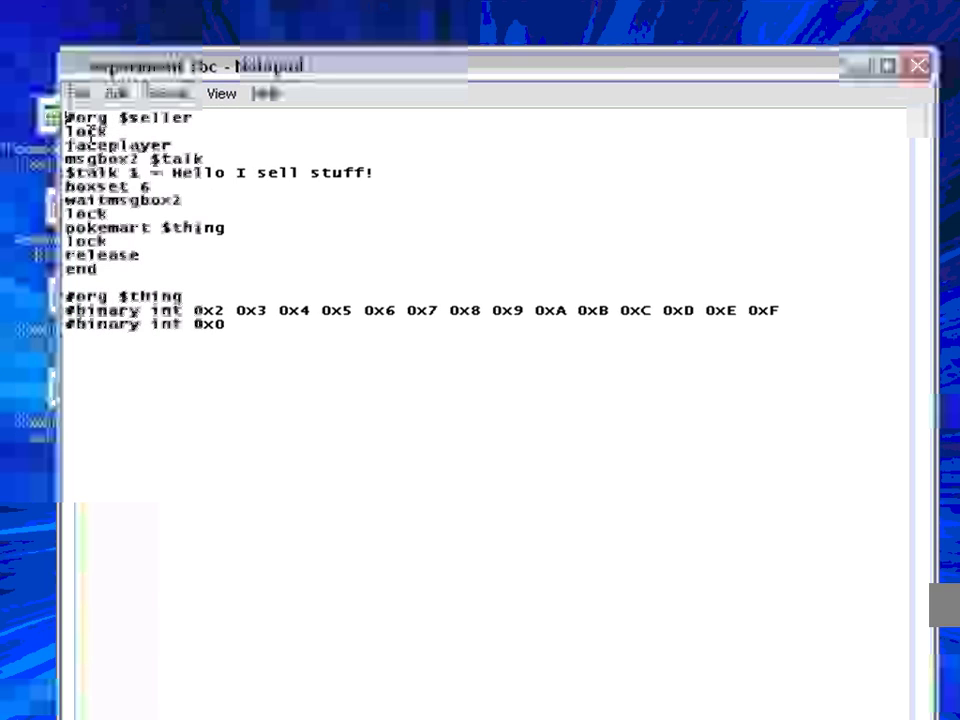
mouse_move(68, 112)
mouse_down()
mouse_move(249, 124)
mouse_move(218, 127)
mouse_move(253, 154)
mouse_move(109, 159)
mouse_move(130, 159)
mouse_up()
click(151, 159)
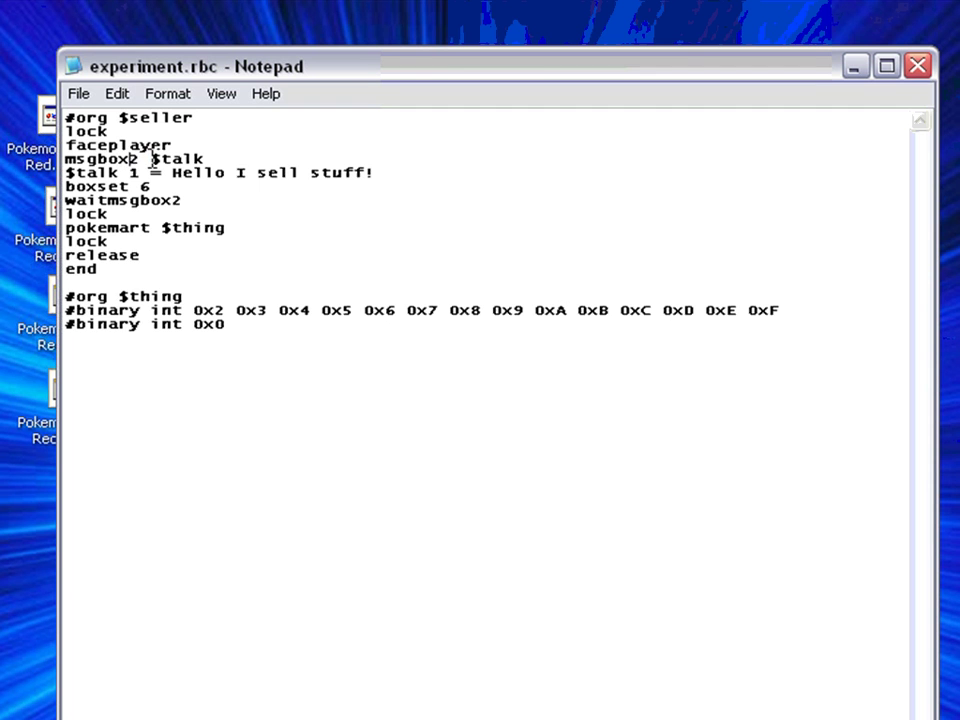
click(152, 159)
Step: Highlight the pokemart command and its full 'pokemart $thing' line
mouse_move(66, 227)
mouse_down()
mouse_move(155, 240)
mouse_move(152, 226)
mouse_up()
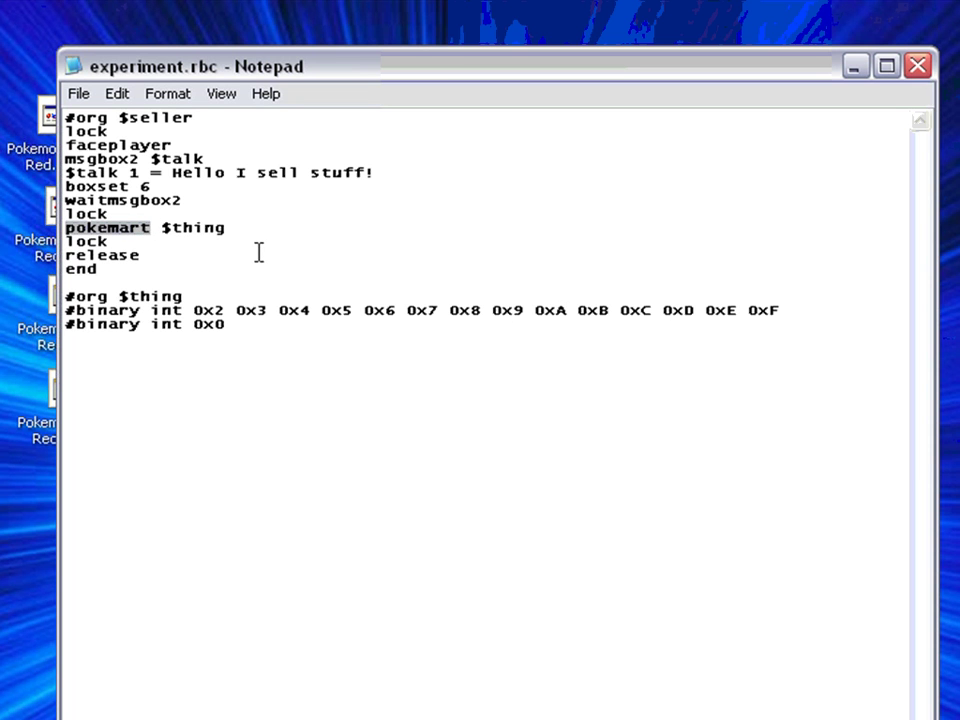
click(154, 226)
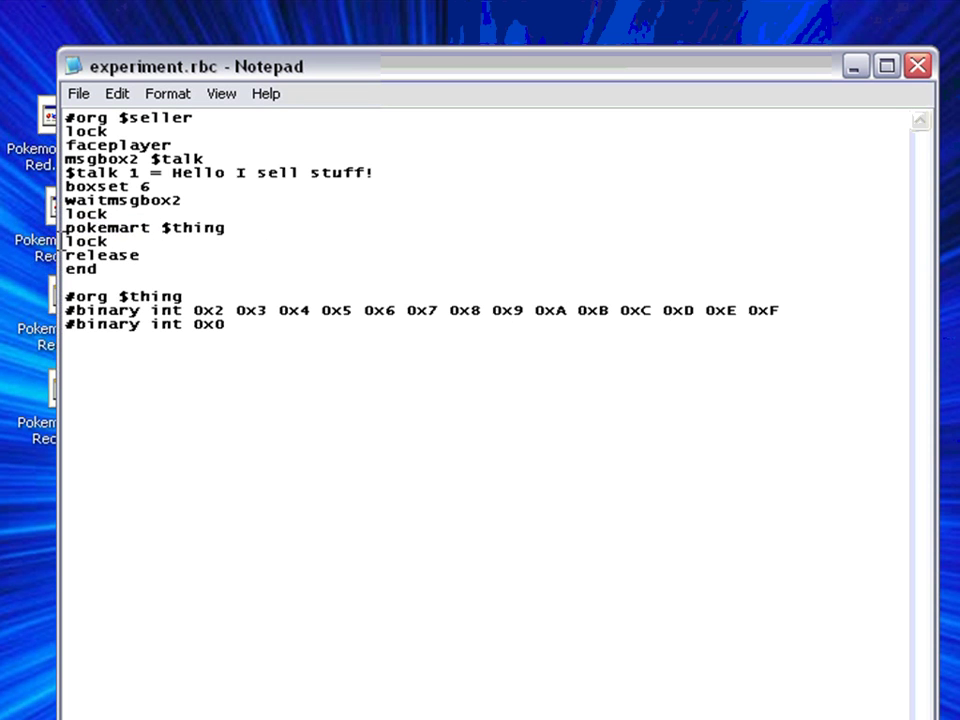
double_click(150, 232)
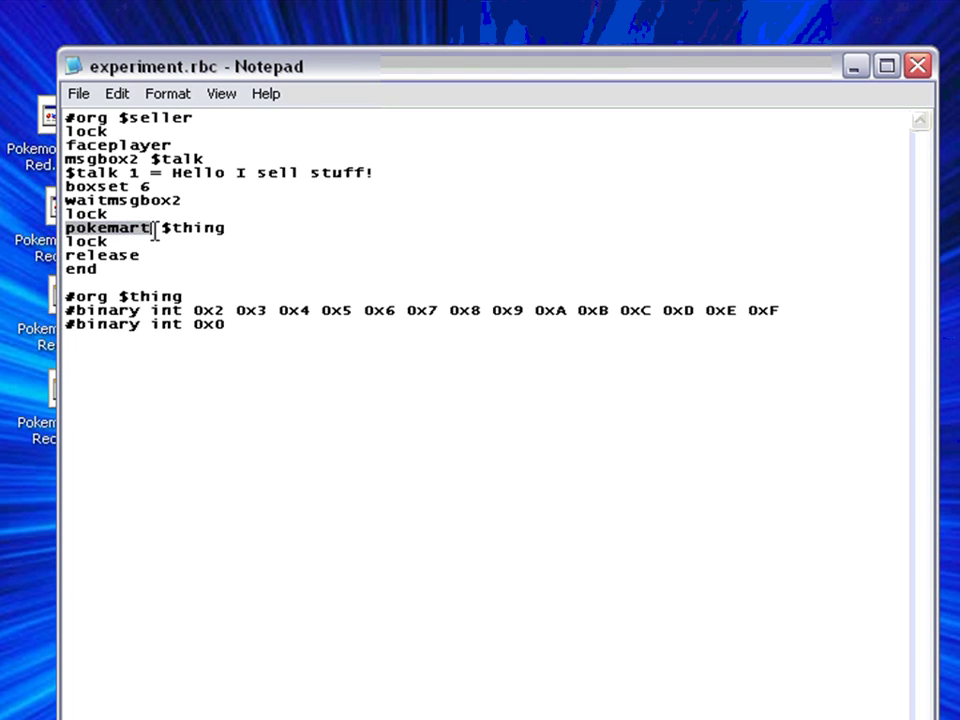
drag(155, 232, 231, 229)
click(242, 231)
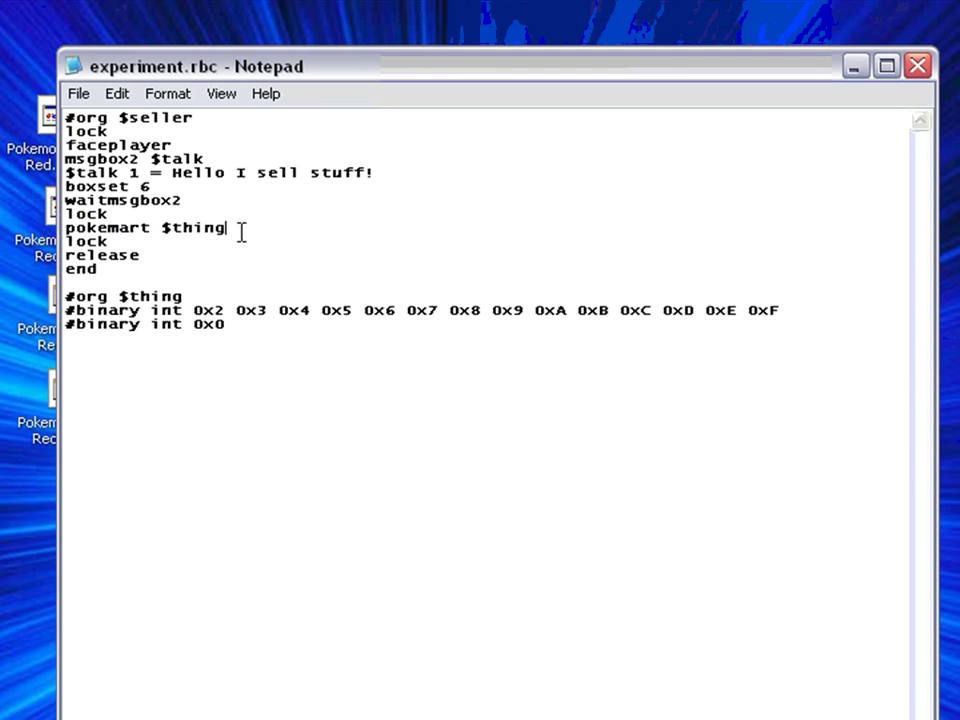
Step: Highlight the msgbox2 $talk line, the pokemart line, and the 0x0 terminator
drag(65, 159, 196, 160)
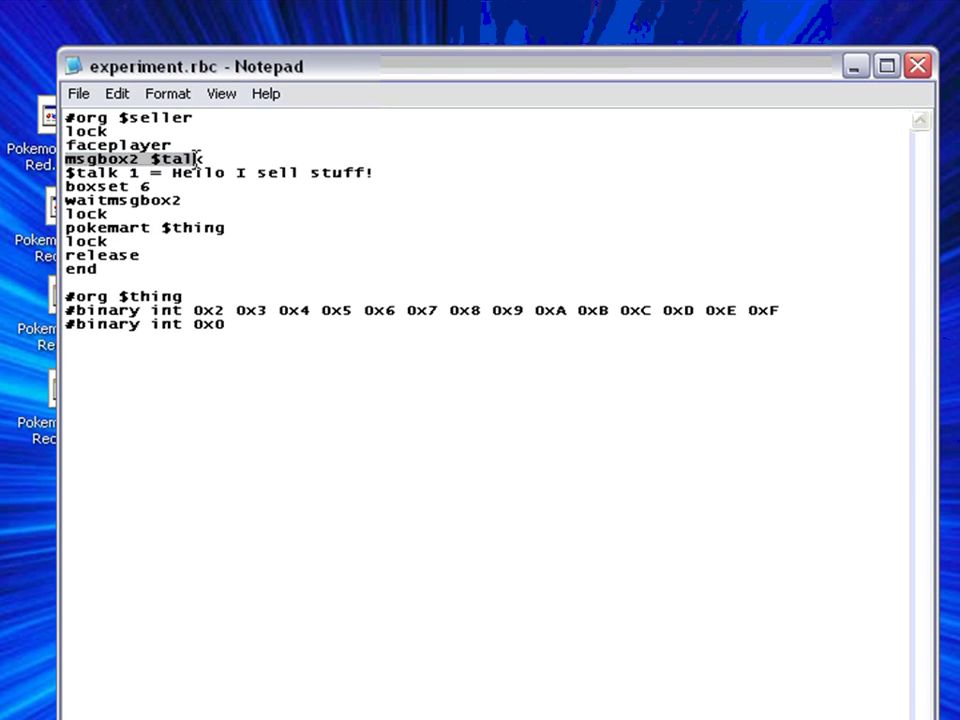
drag(66, 228, 220, 228)
click(192, 284)
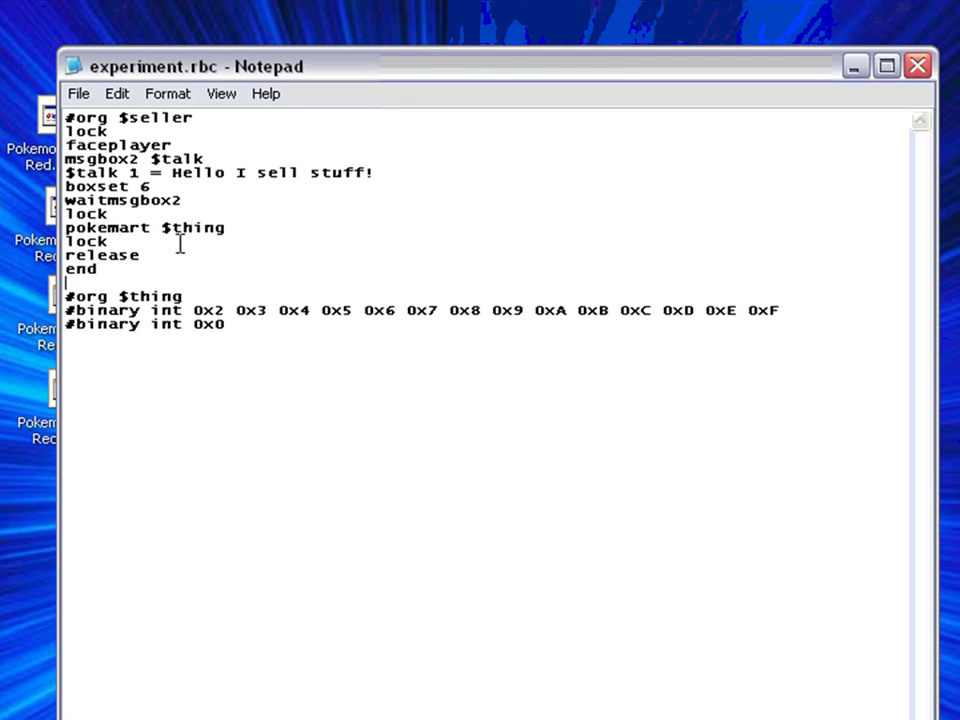
drag(228, 325, 75, 282)
click(75, 283)
drag(128, 297, 181, 297)
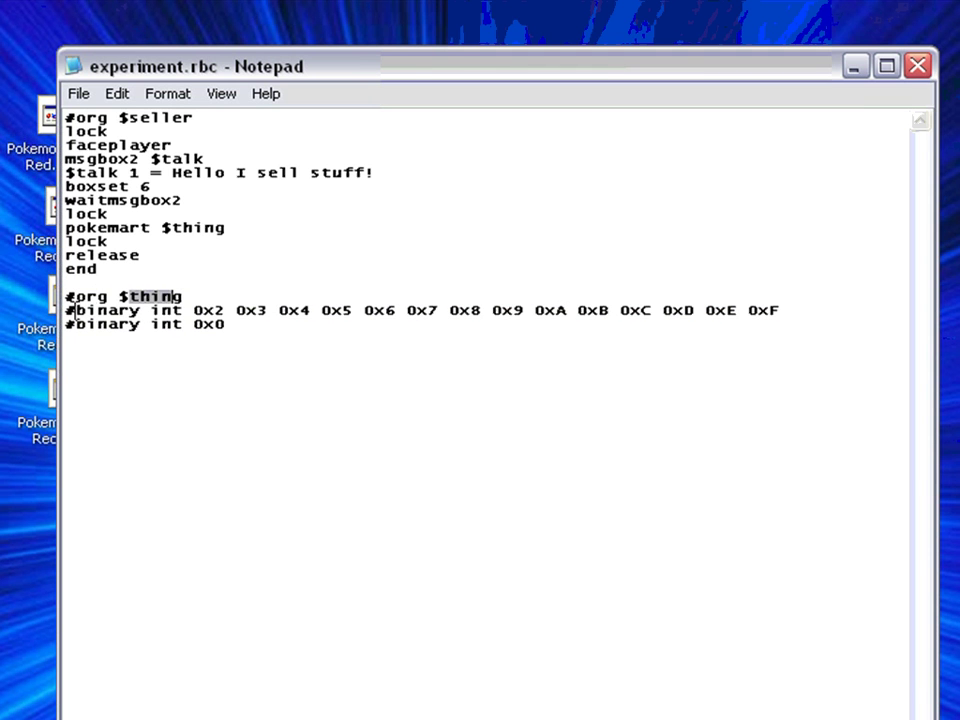
click(186, 310)
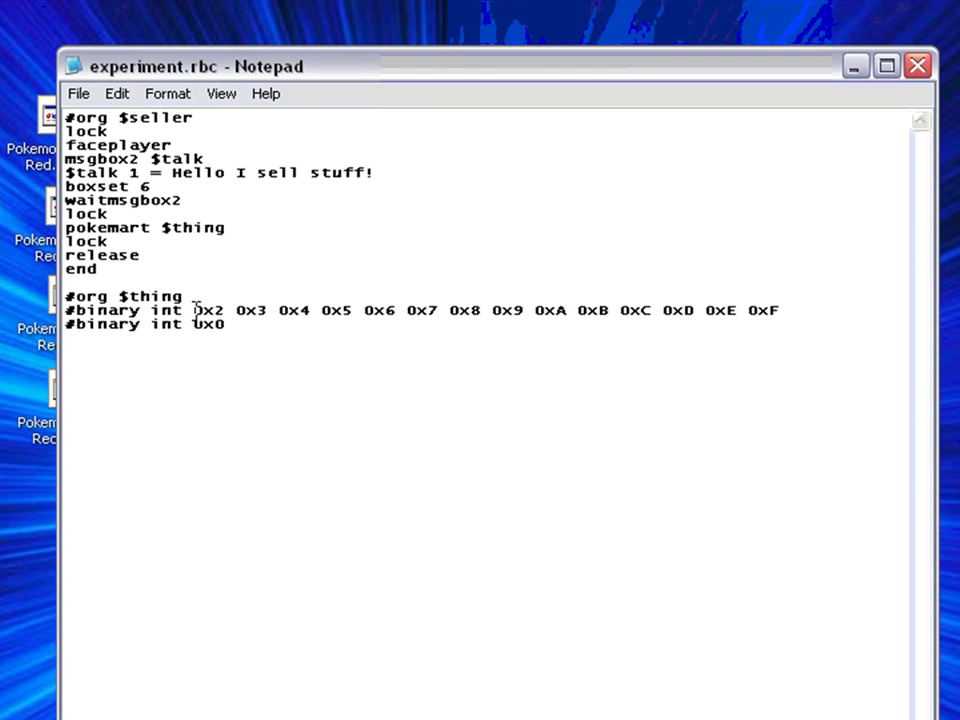
drag(196, 310, 786, 310)
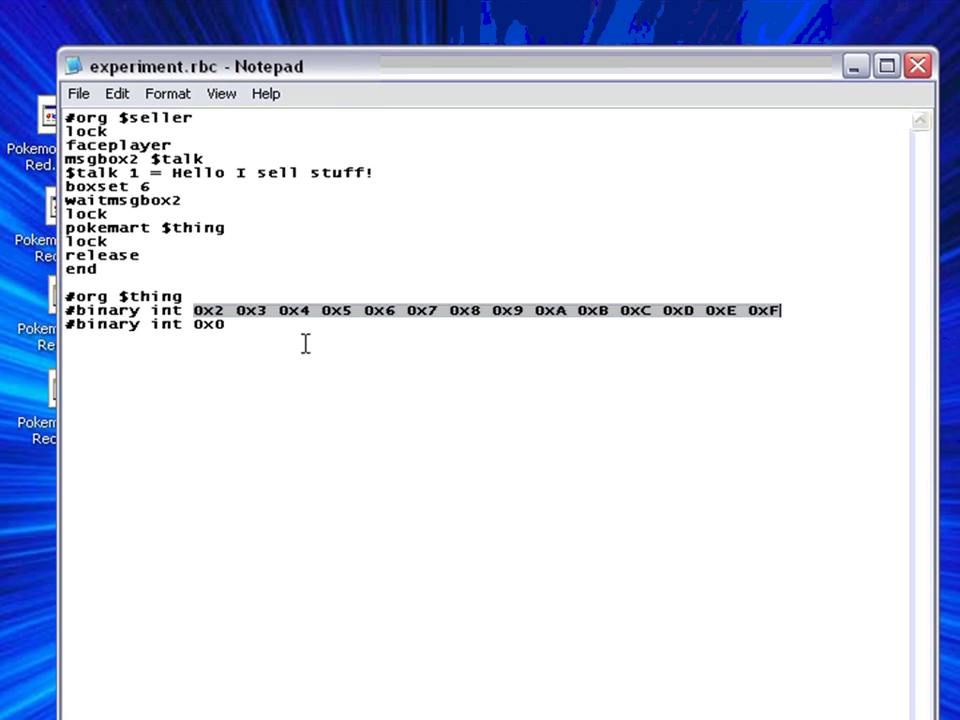
click(228, 311)
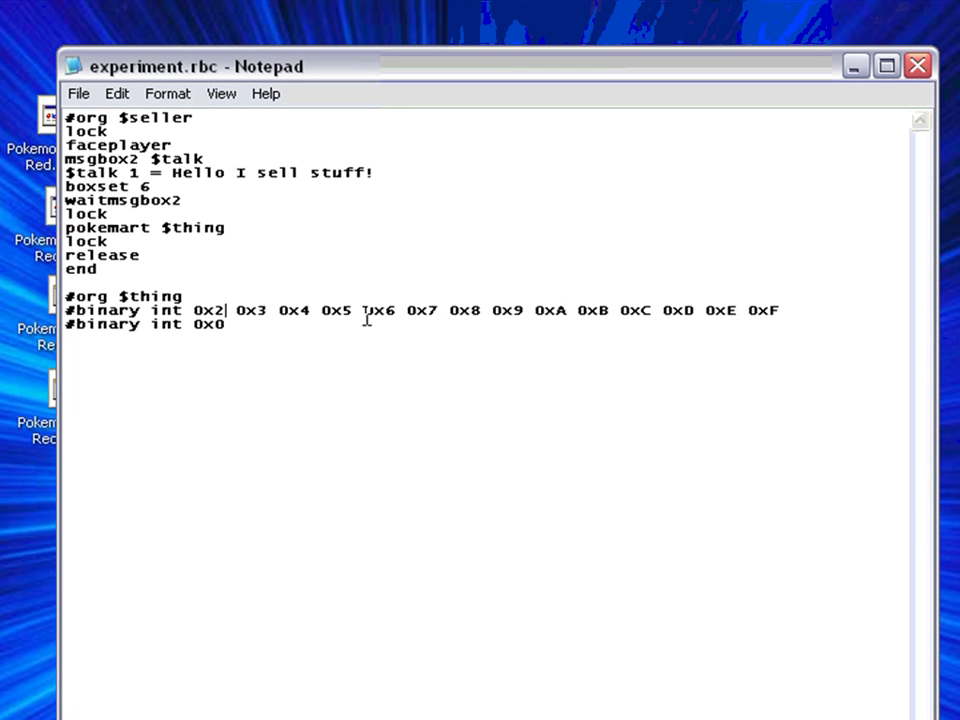
Step: Open 00Giveitems.txt from AdvanceMap 1.90 > PokeScripts > Game scripts and bring it into view
click(855, 68)
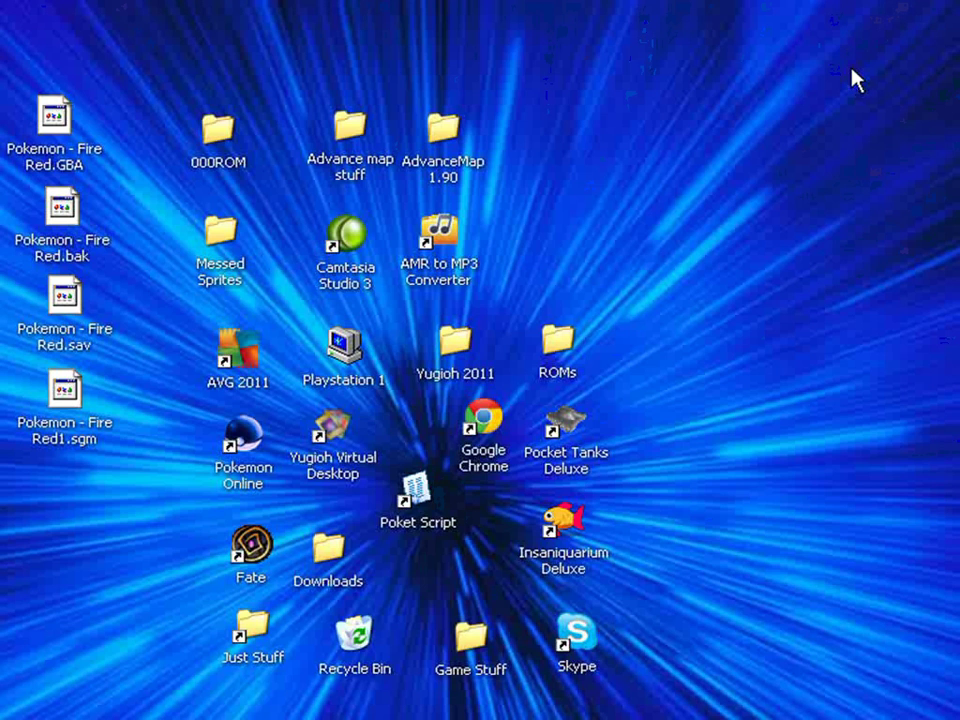
double_click(452, 150)
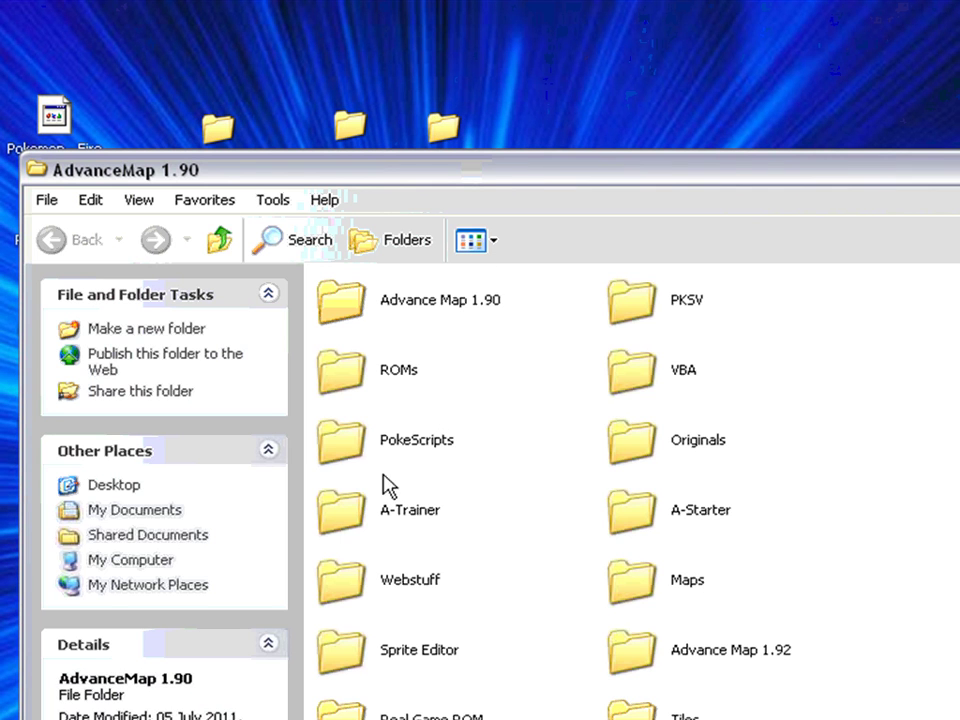
double_click(351, 460)
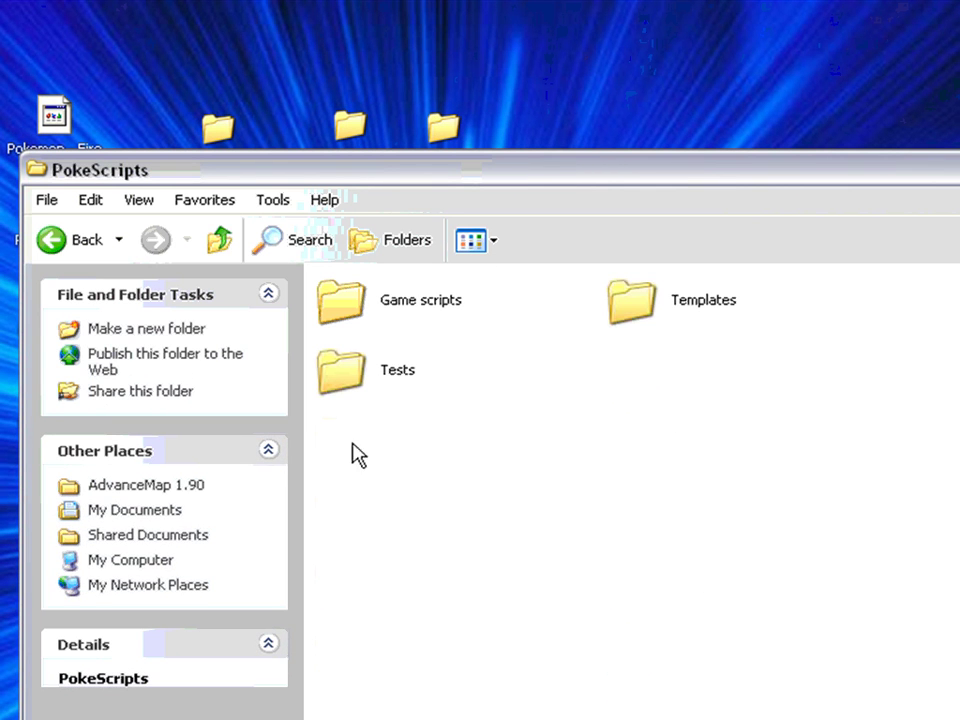
double_click(336, 305)
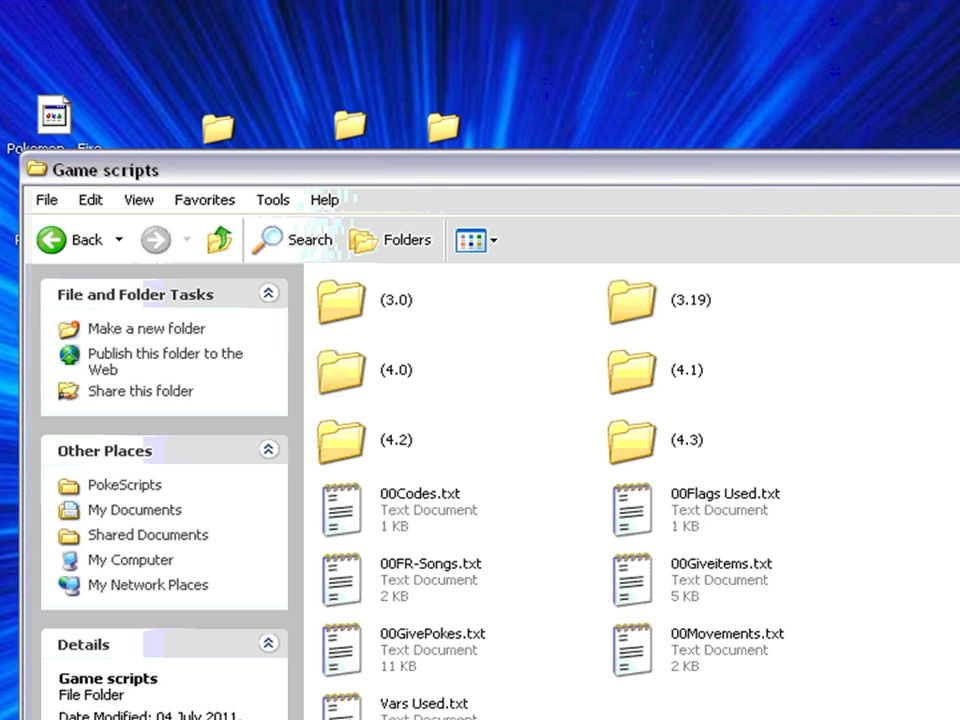
double_click(648, 578)
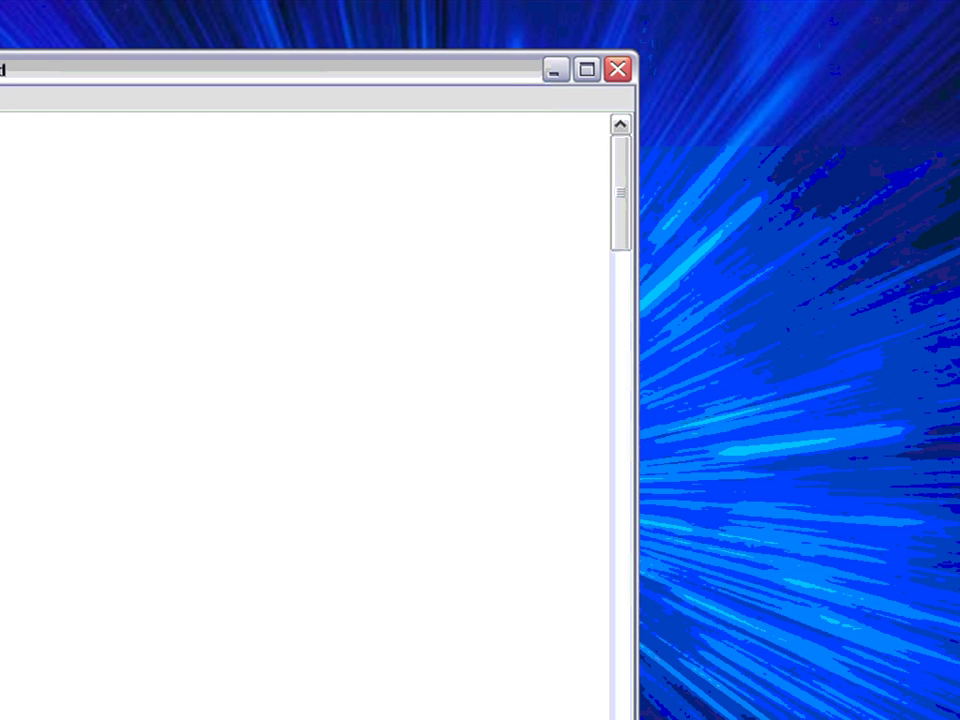
drag(86, 66, 219, 47)
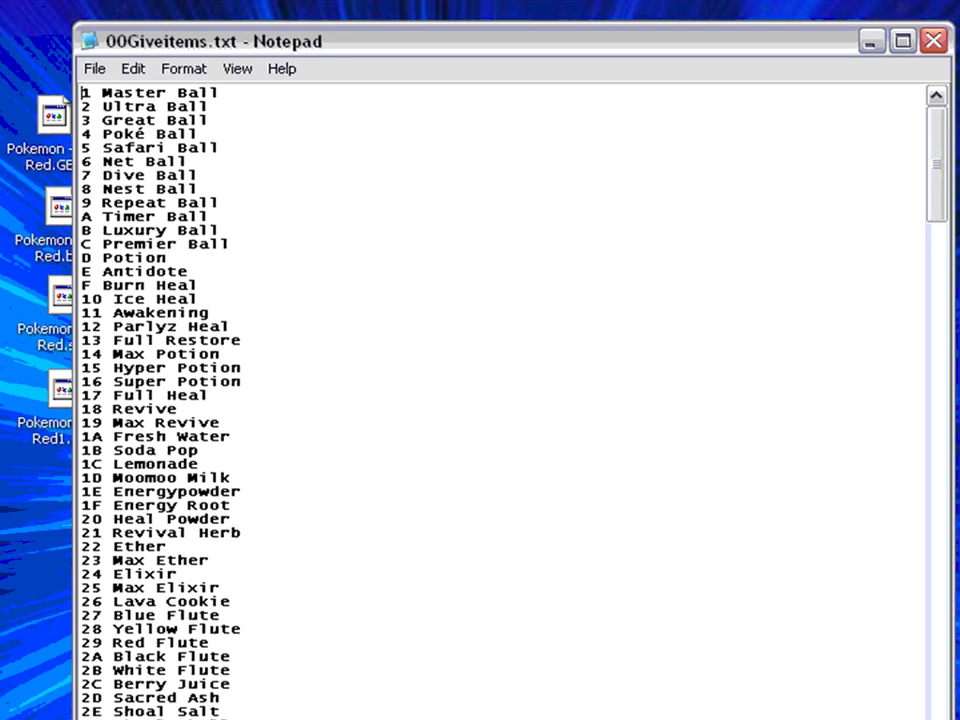
Step: Scroll the item list to locate Fresh Water, Soda Pop and Lemonade (IDs 1A, 1B, 1C)
mouse_move(938, 192)
mouse_down()
mouse_move(945, 250)
mouse_move(932, 489)
mouse_move(866, 696)
mouse_move(870, 719)
mouse_up()
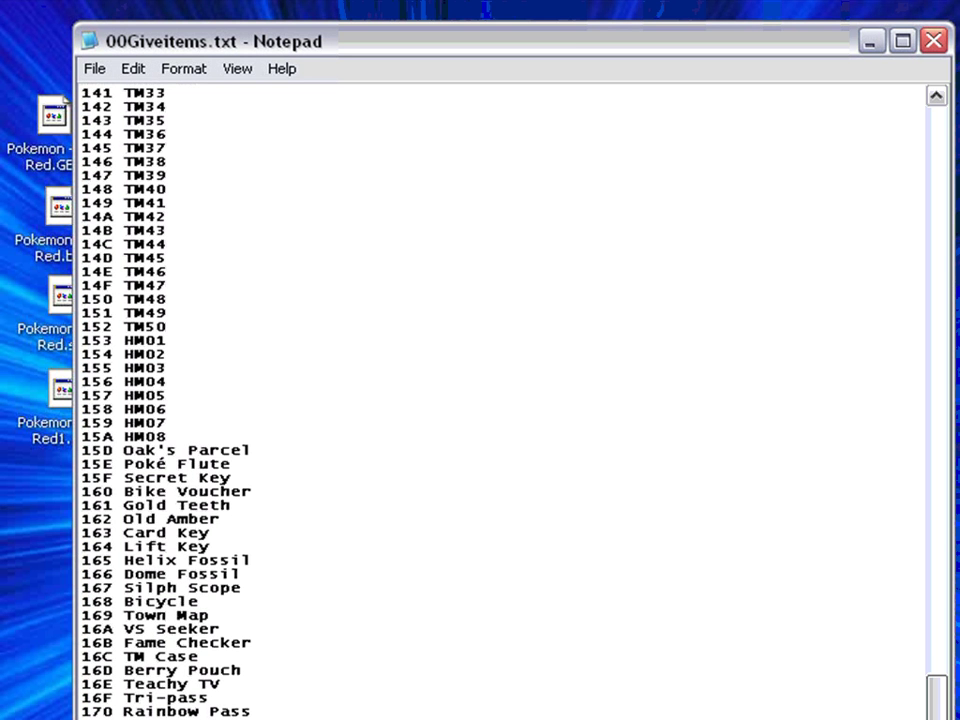
mouse_move(870, 719)
mouse_down()
mouse_move(859, 699)
mouse_move(865, 610)
mouse_move(831, 354)
mouse_move(838, 200)
mouse_up()
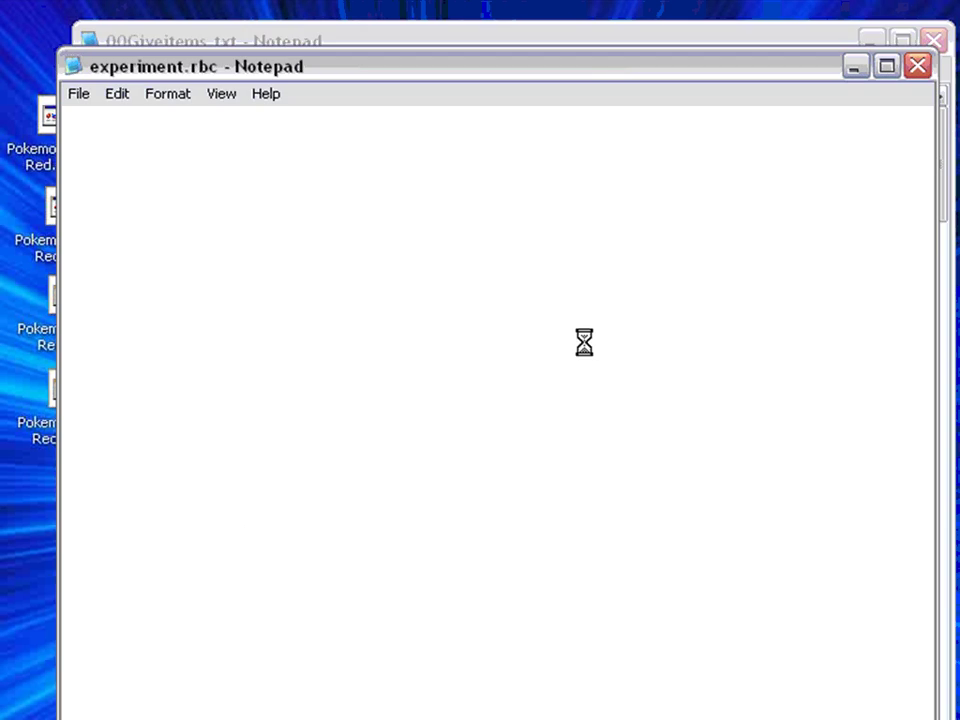
Step: Replace the mart item IDs with '1A 0x1B 0x1C' and save the script
click(787, 311)
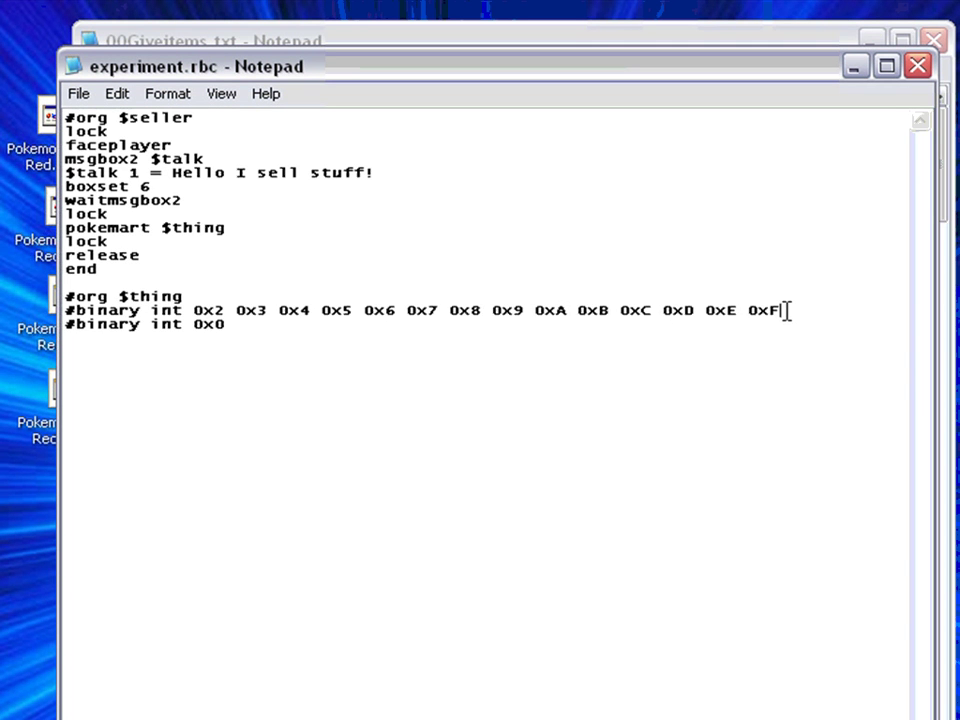
drag(787, 311, 214, 311)
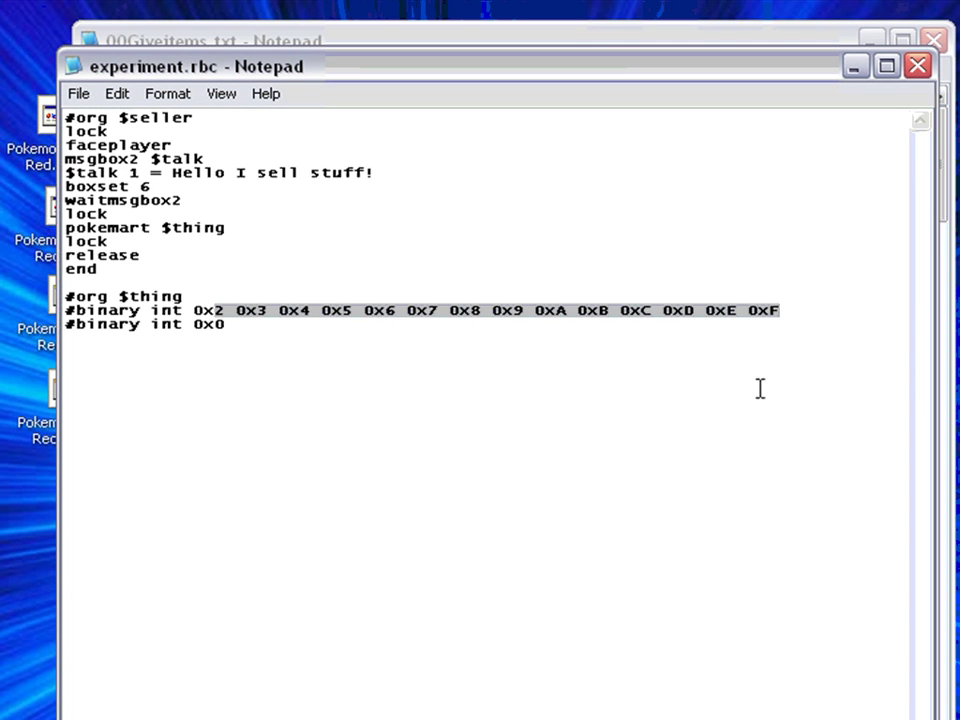
text(1A )
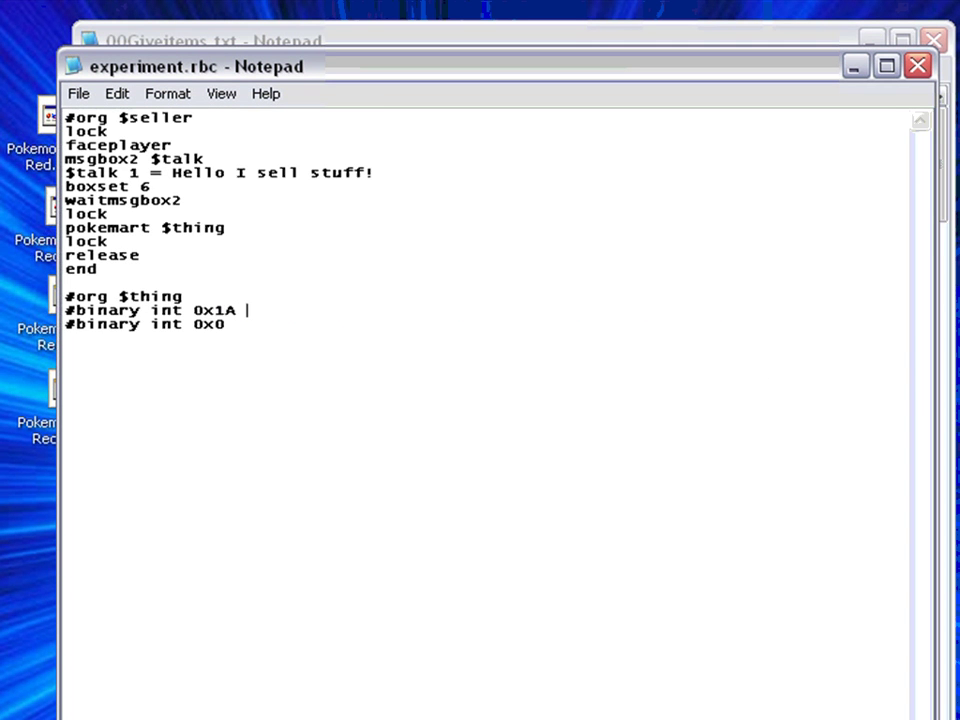
text(0x1B )
text(0x1)
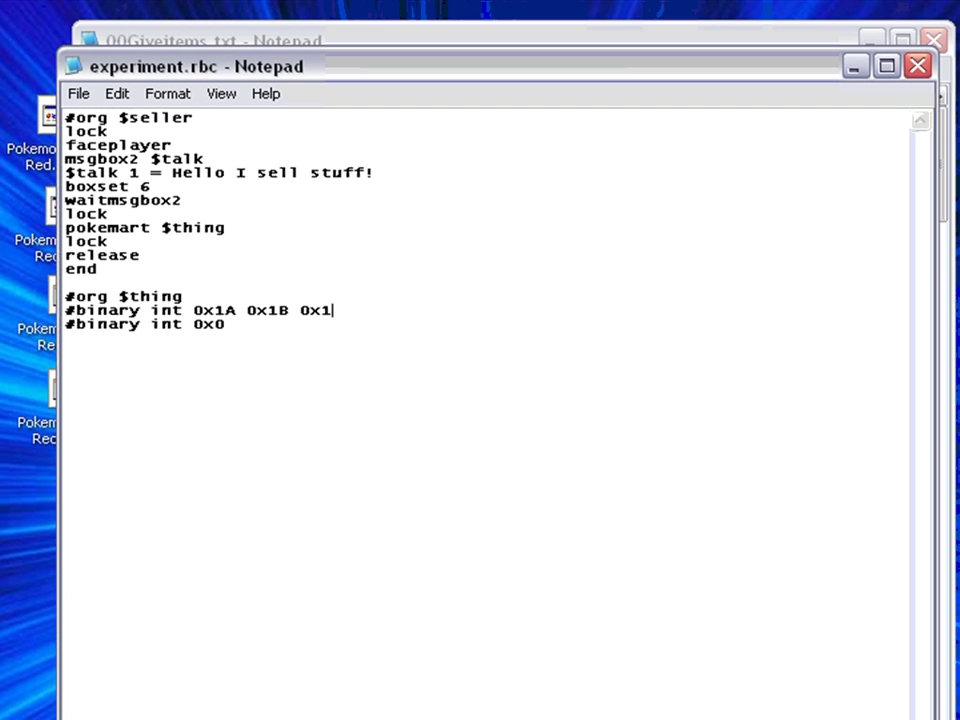
text(C)
click(80, 94)
click(125, 164)
Step: Close the 00Giveitems.txt item list and save experiment.rbc again
click(840, 40)
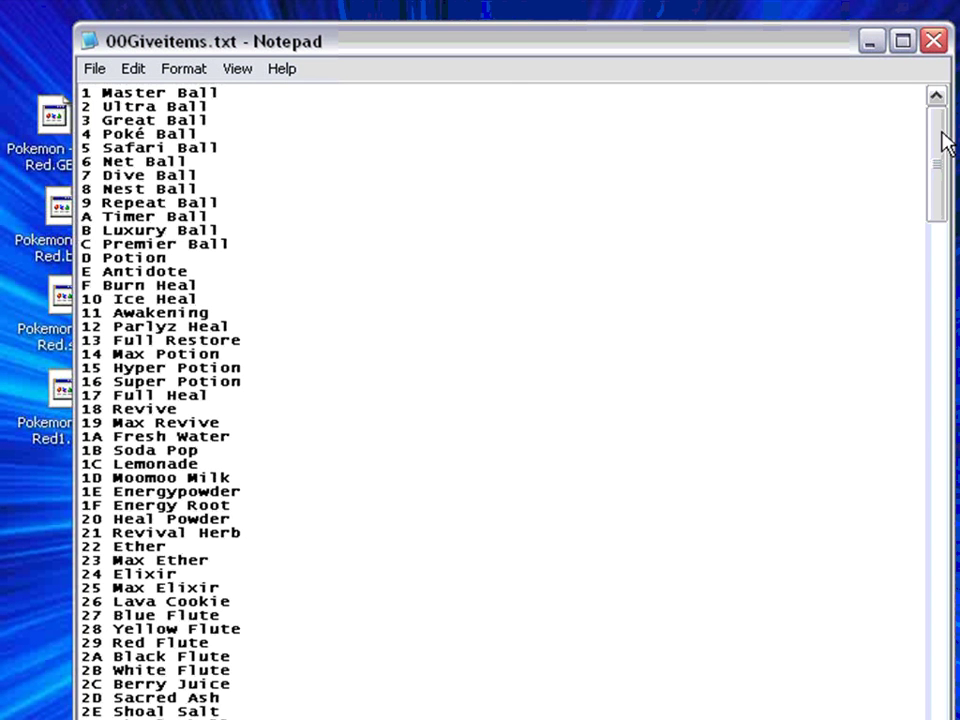
click(934, 41)
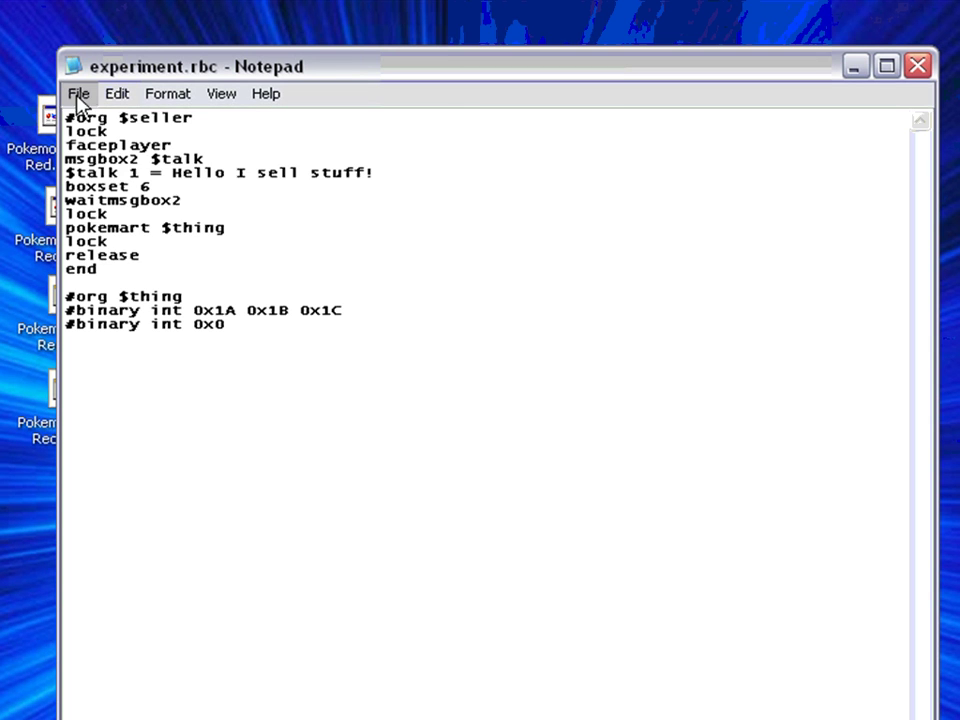
click(77, 94)
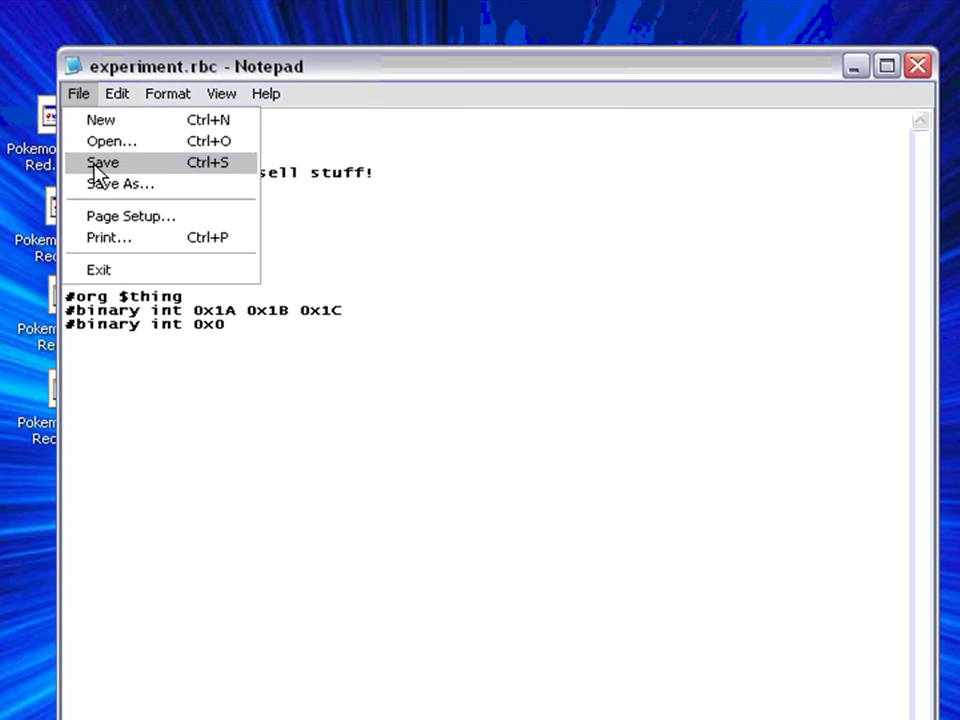
click(95, 163)
Step: Review the 'Hello I sell stuff!' message, save once more, and close the script
drag(172, 173, 375, 173)
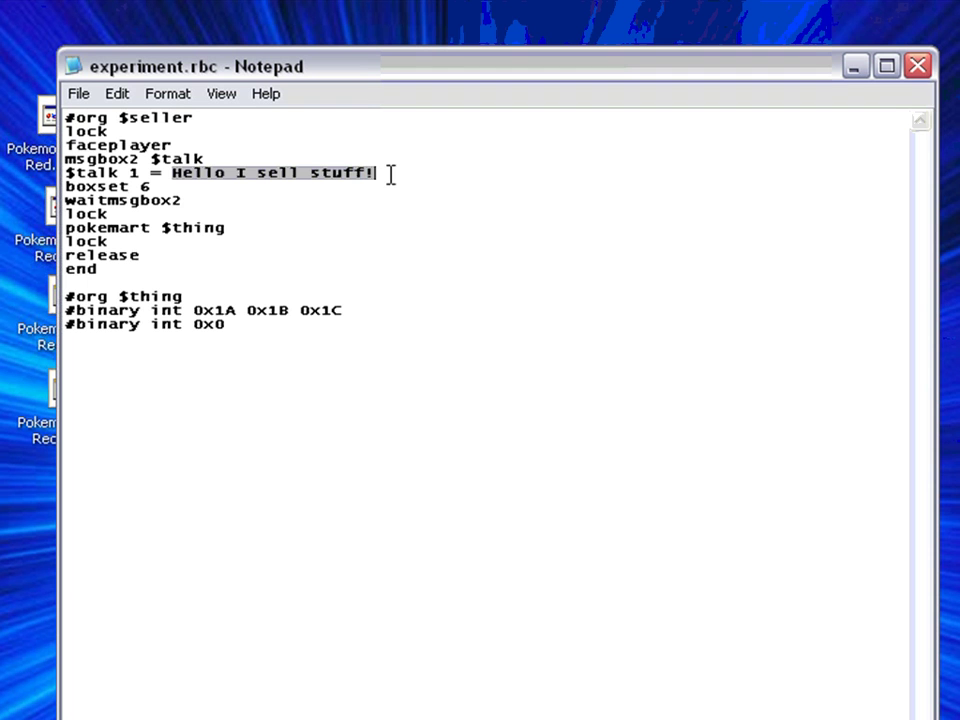
click(584, 174)
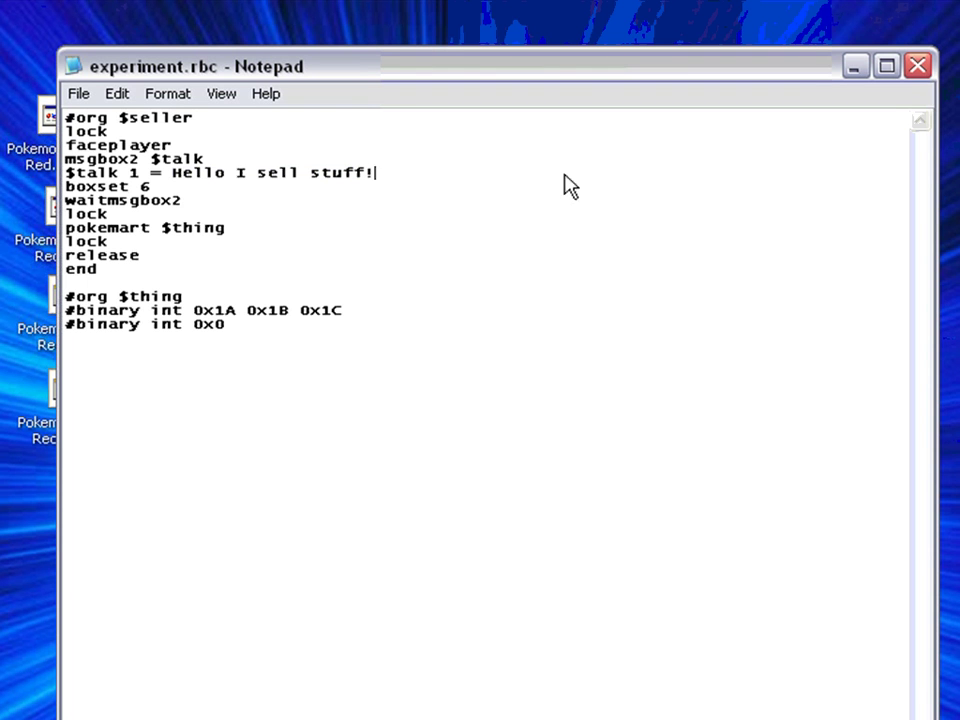
click(77, 94)
click(107, 171)
click(917, 71)
Step: Compile experiment.rbc with Poket Script, overwriting the old output, targeting Pokemon - Fire Red.GBA
right_click(2, 171)
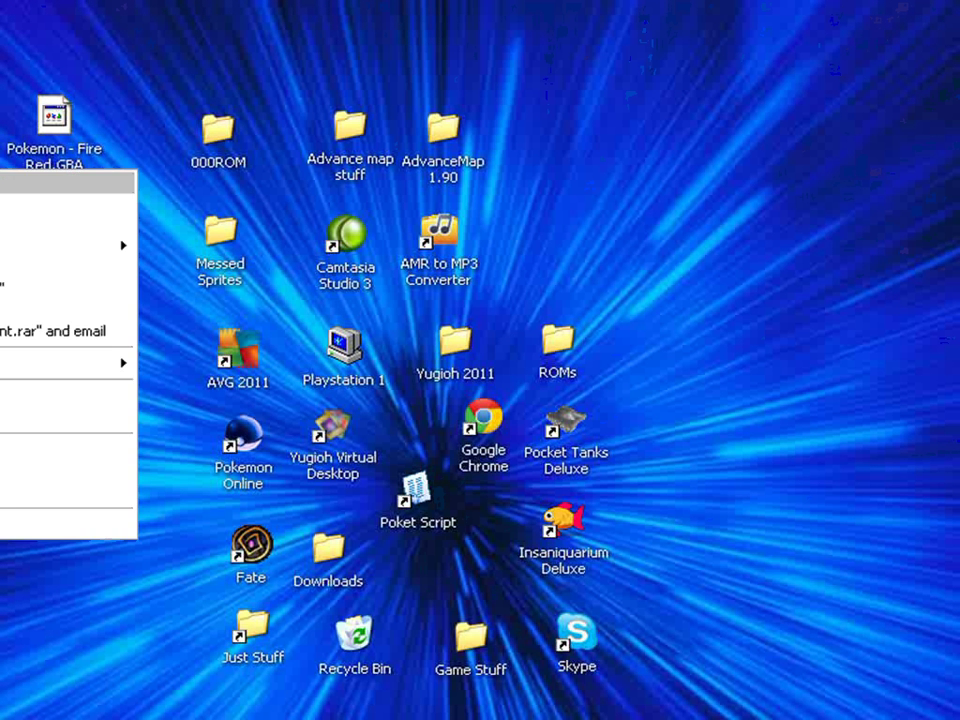
click(2, 204)
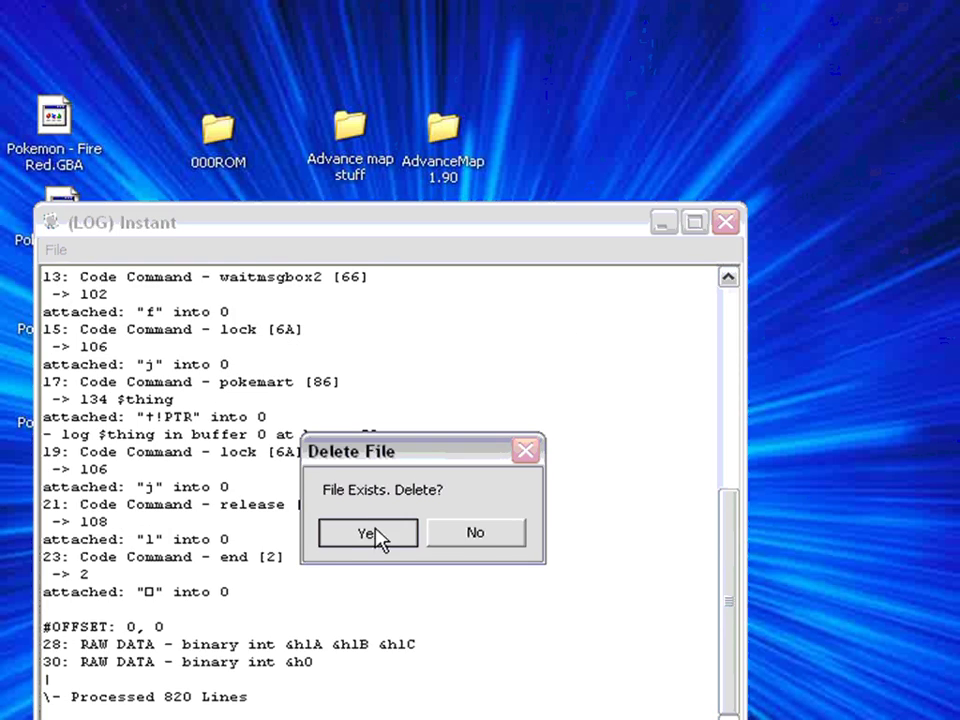
click(377, 535)
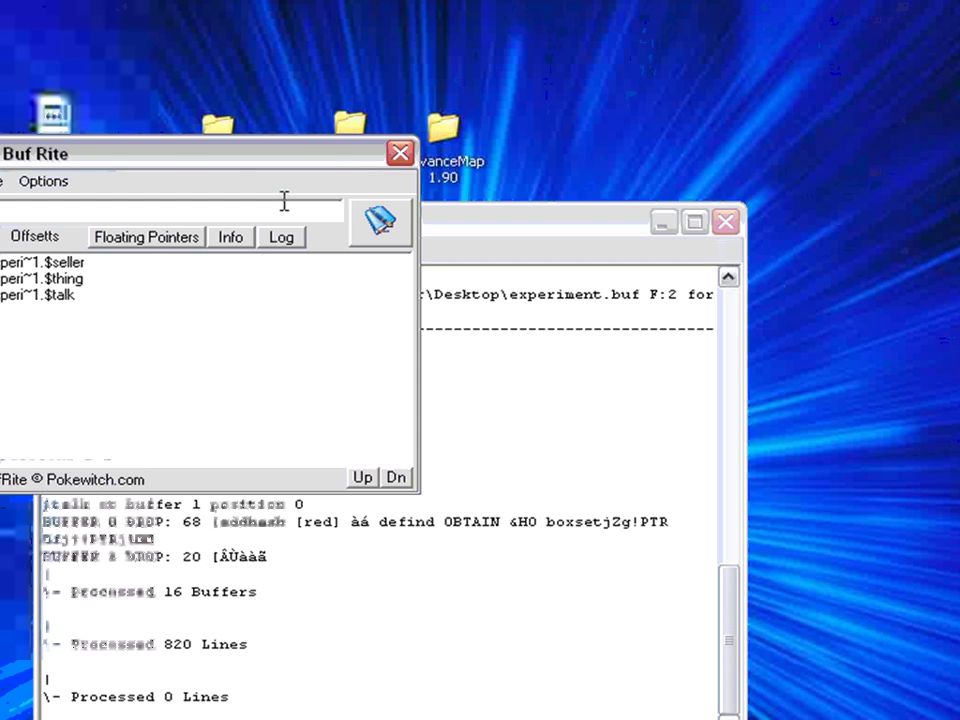
click(379, 228)
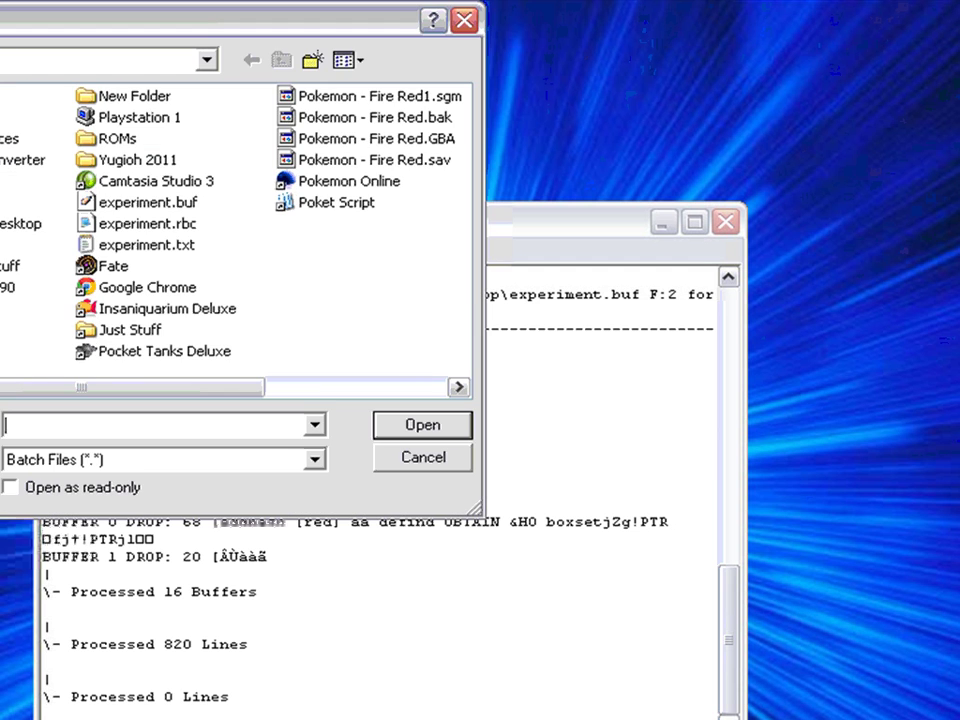
double_click(410, 148)
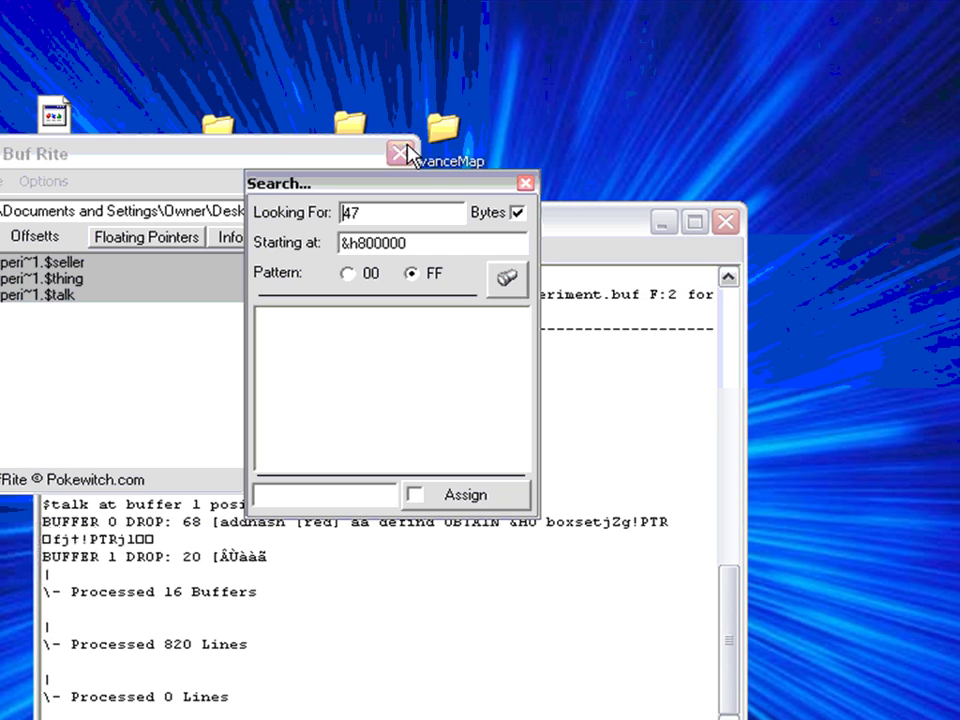
Step: Find free ROM space and assign offset &H80007C to the script labels
click(507, 280)
click(320, 316)
double_click(355, 505)
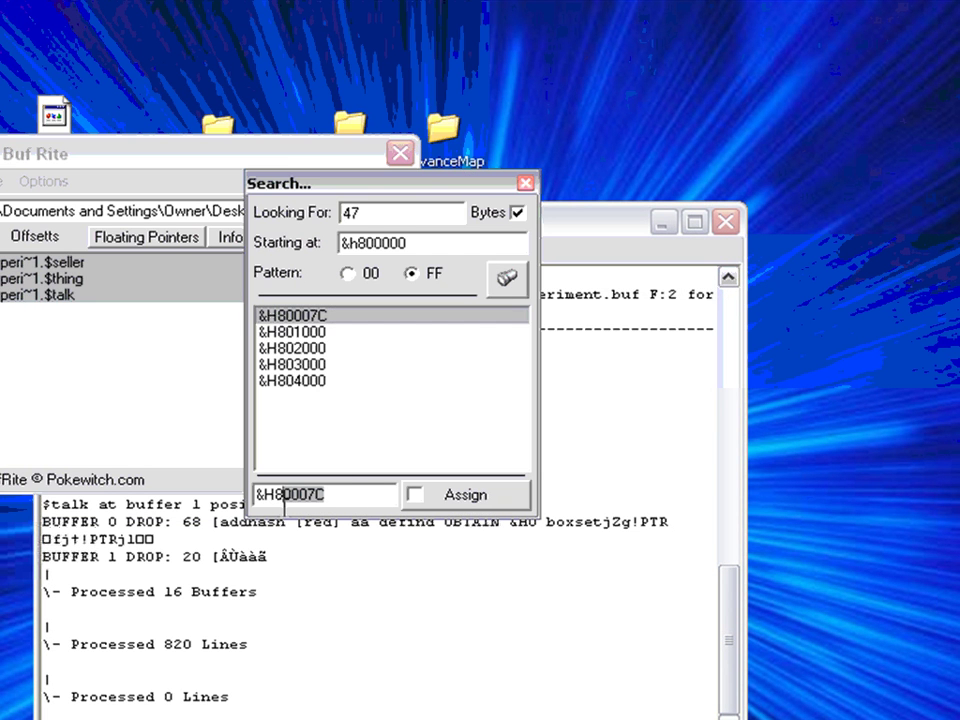
right_click(311, 497)
click(352, 561)
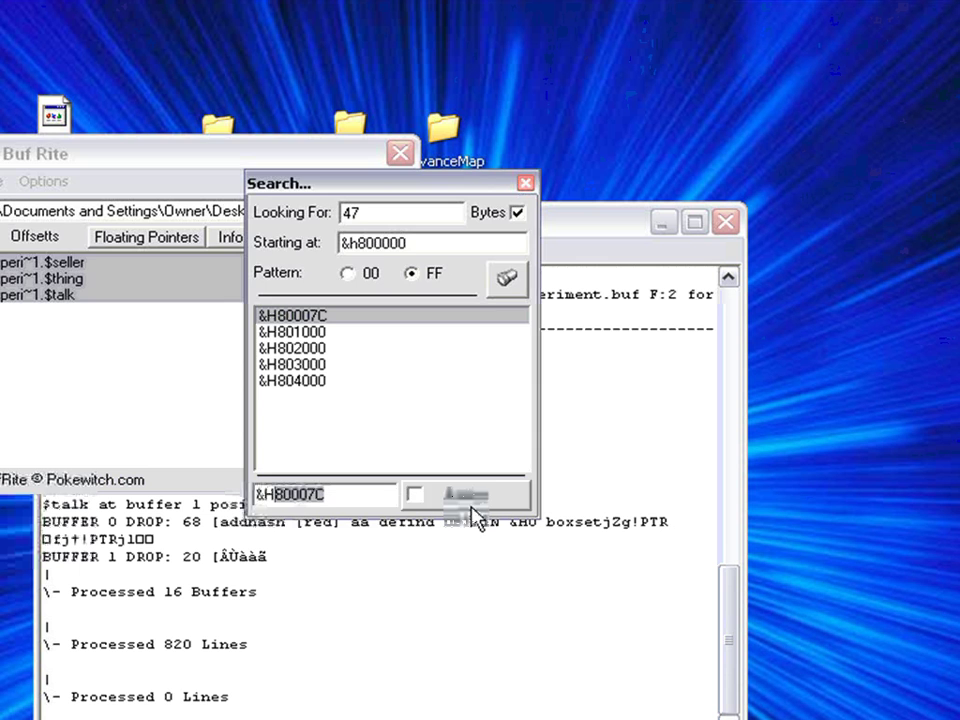
click(472, 495)
Step: Burn the compiled script into the ROM and close the buffer writer and log
click(5, 181)
click(12, 249)
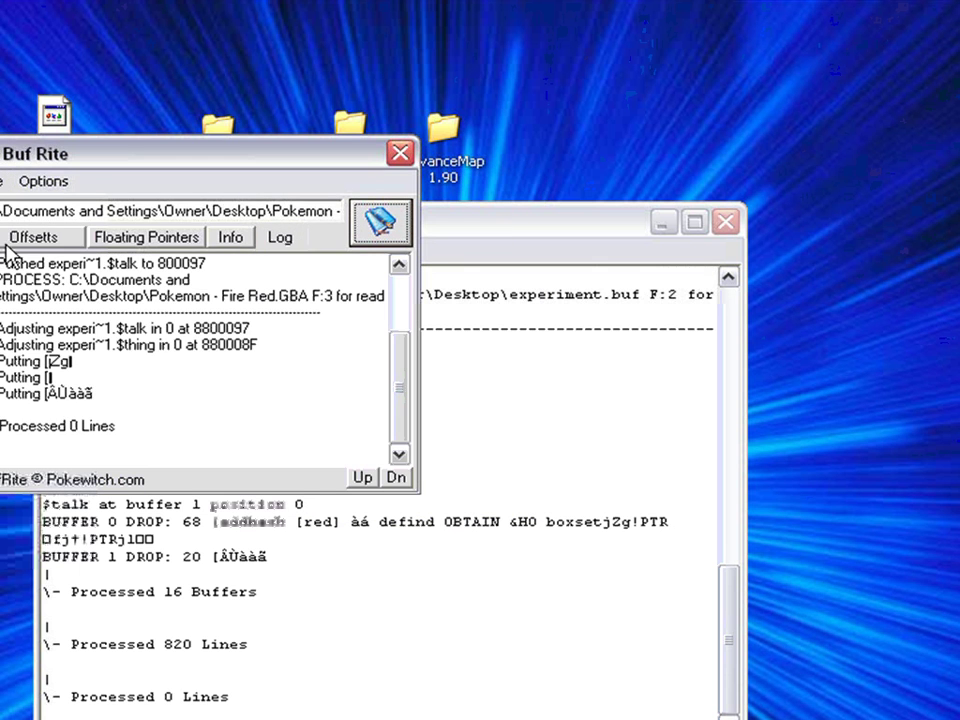
click(400, 153)
click(726, 223)
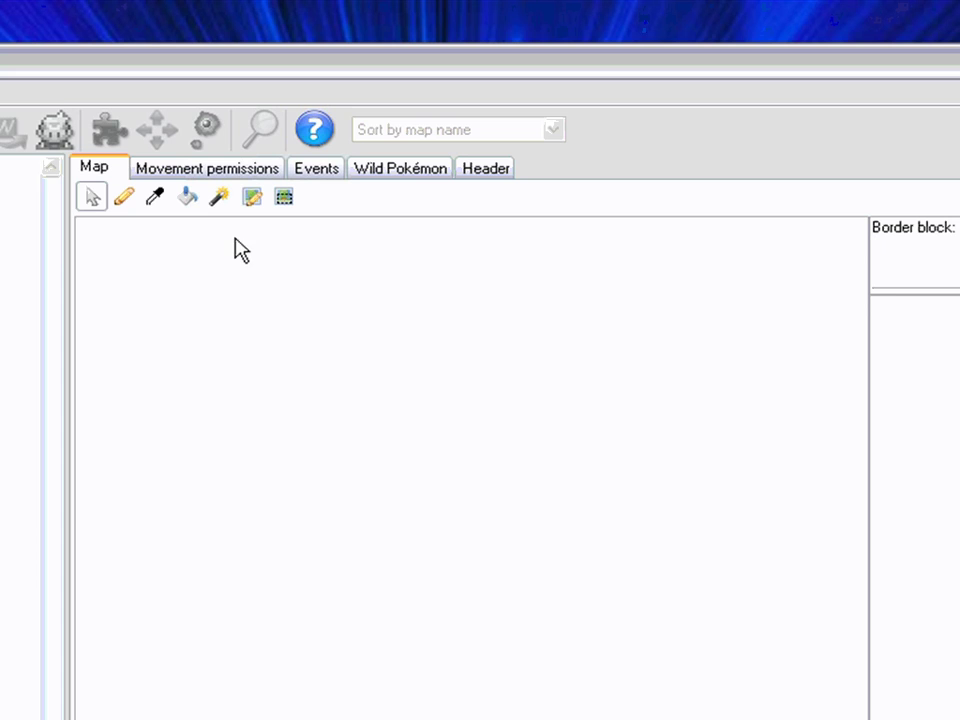
Step: Load Pokemon - Fire Red.GBA in AdvanceMap, dismiss the backup error, and open the bedroom map
key(ctrl+o)
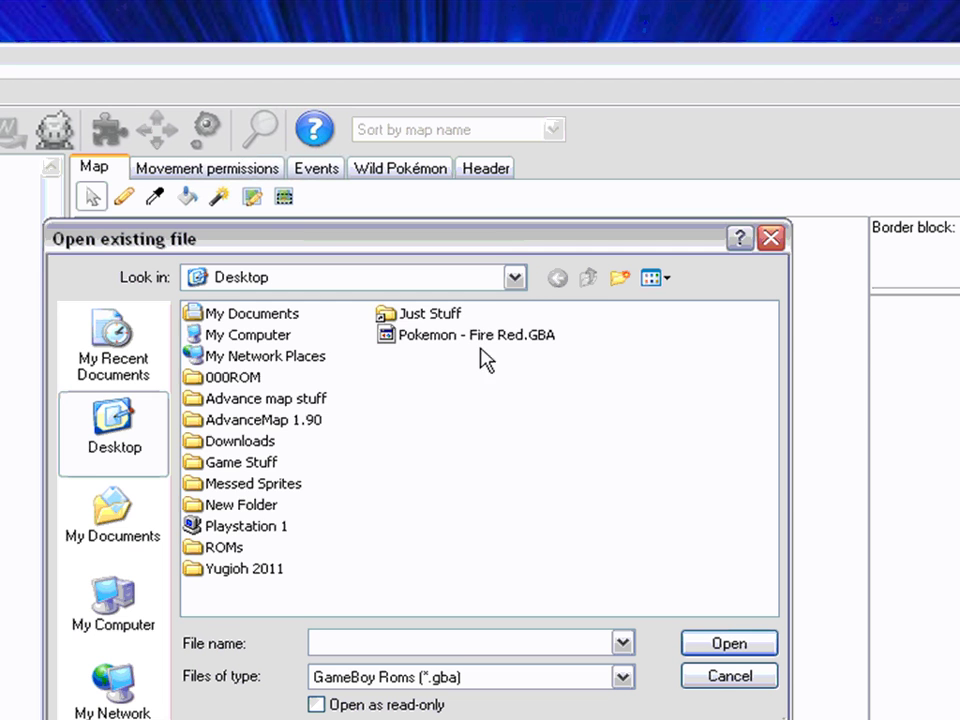
double_click(456, 336)
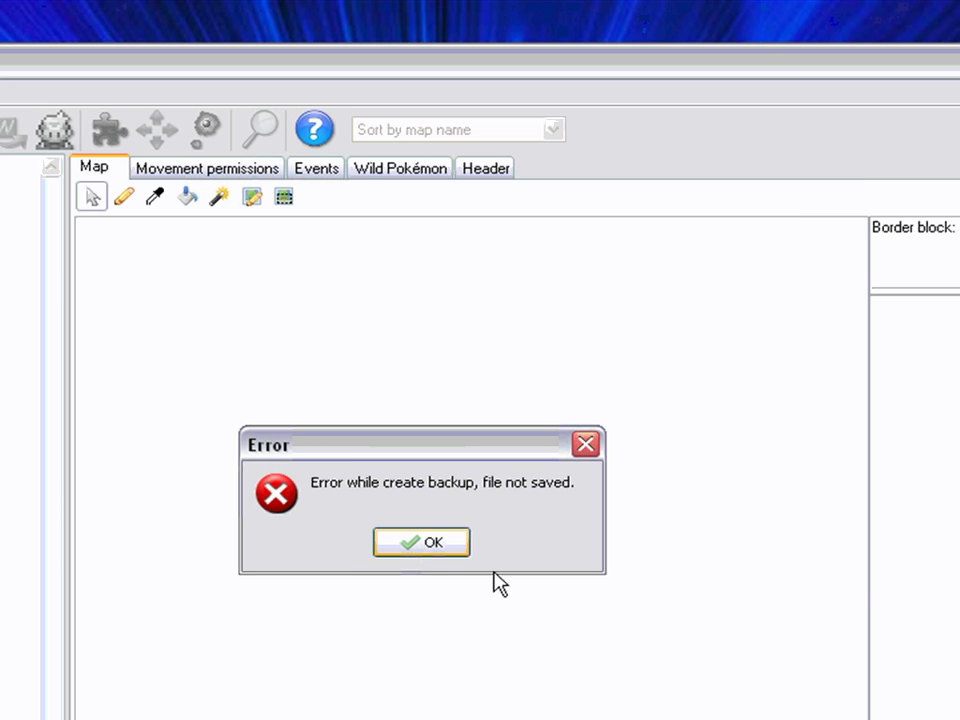
click(447, 555)
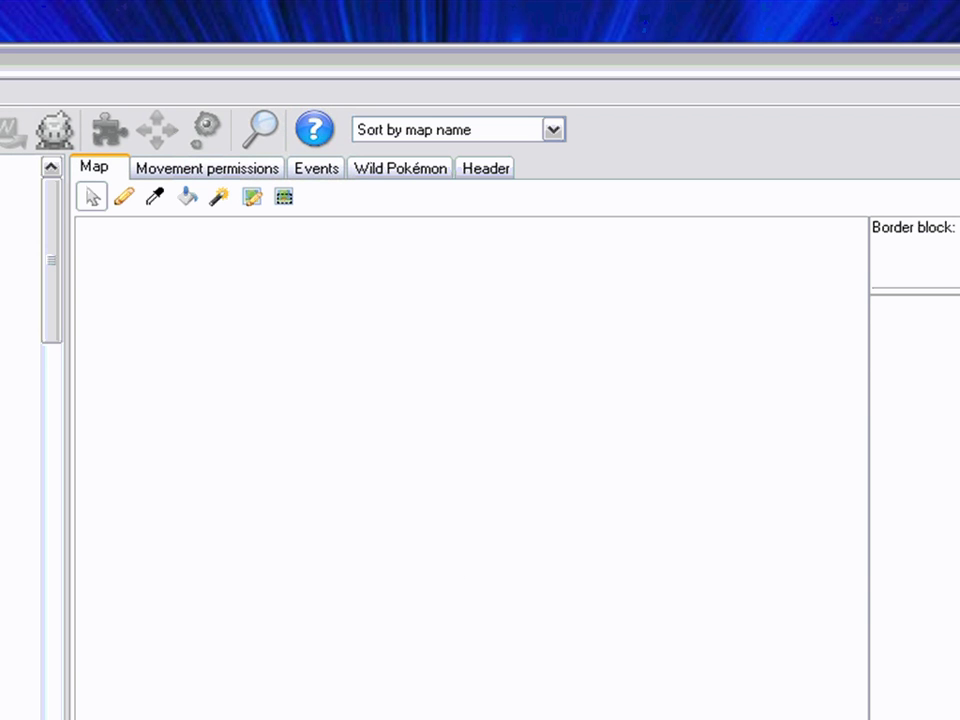
click(8, 245)
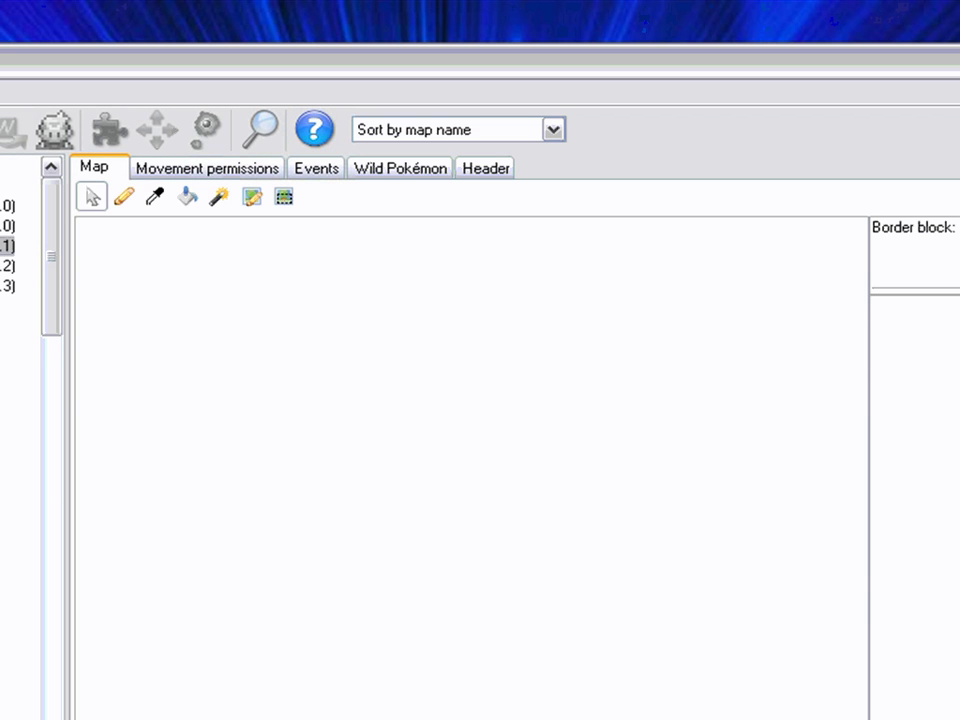
Step: Show the bedroom map's events and step through the person event's properties
click(335, 172)
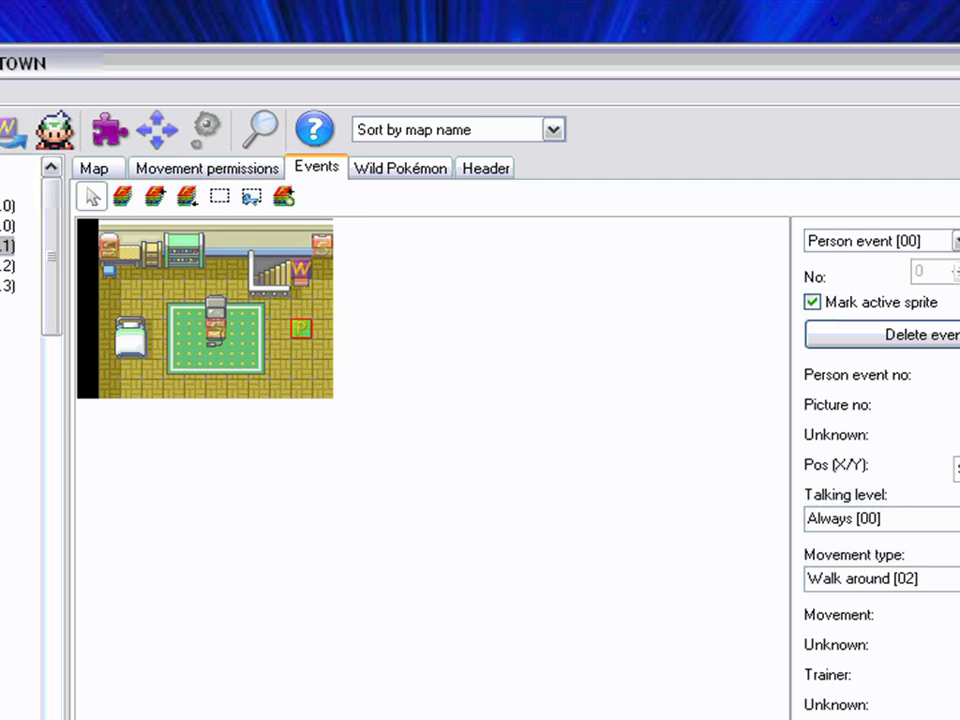
key(Up)
key(Down)
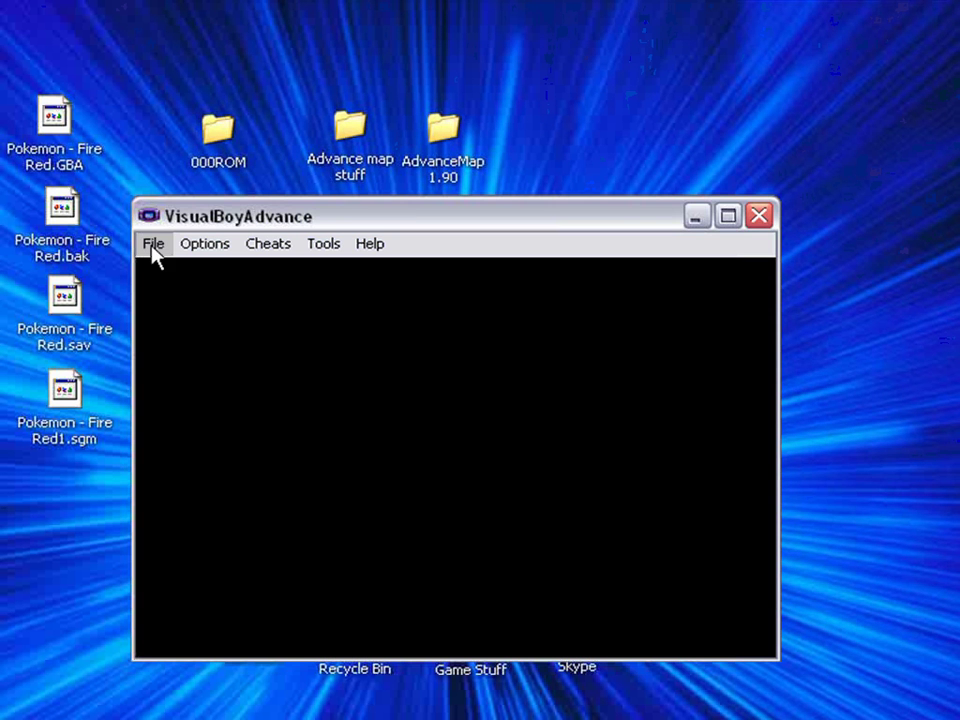
Step: Load Pokemon - Fire Red.GBA in VisualBoyAdvance and restore save state 1
click(153, 245)
click(166, 271)
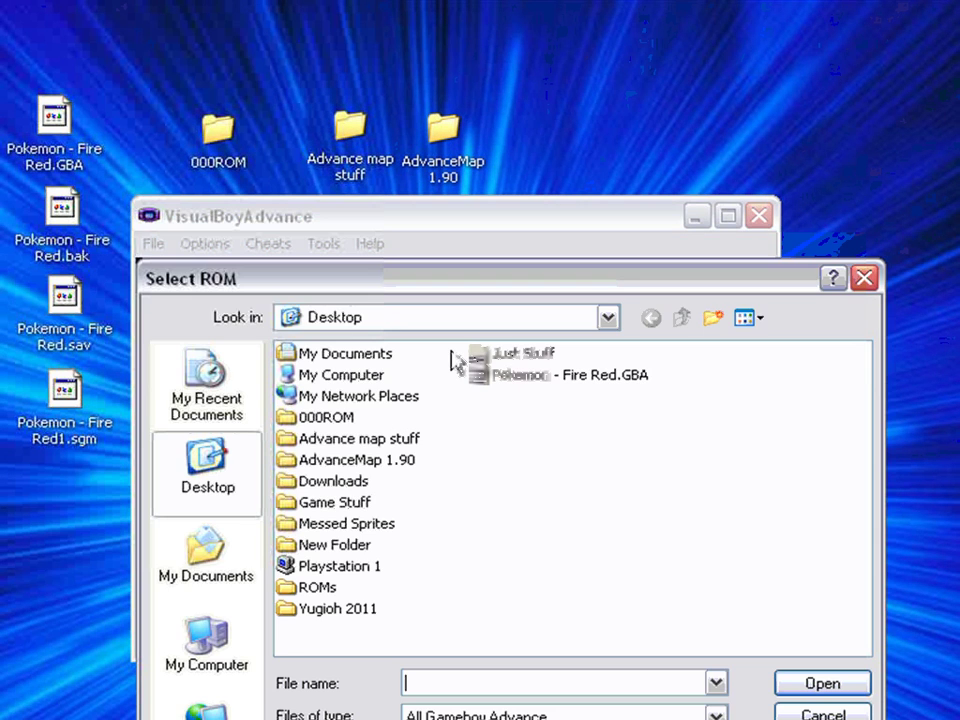
double_click(530, 375)
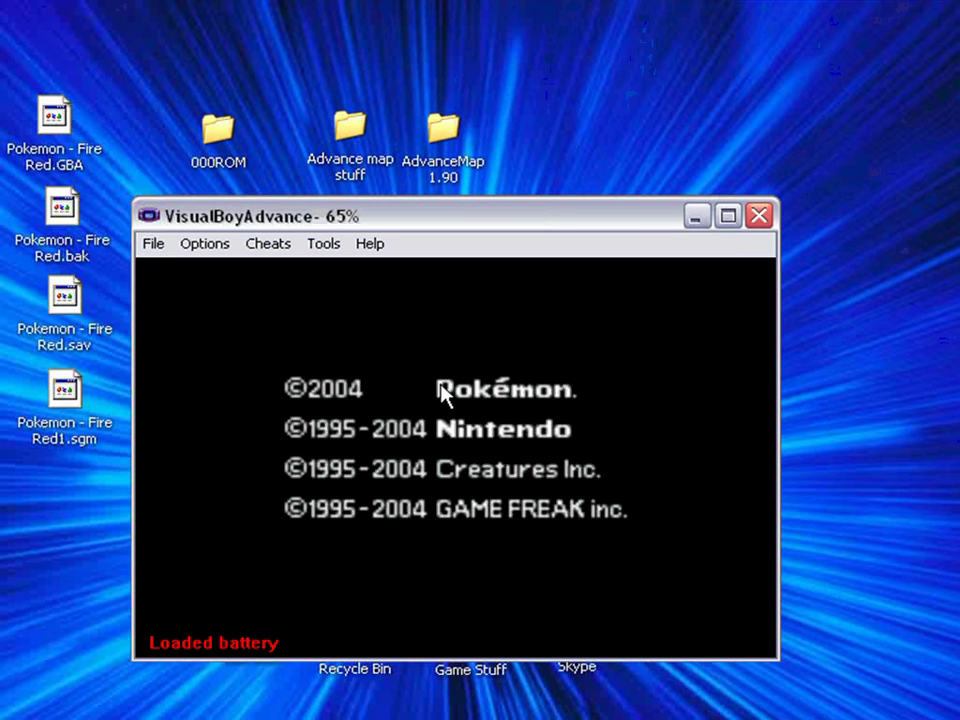
key(F1)
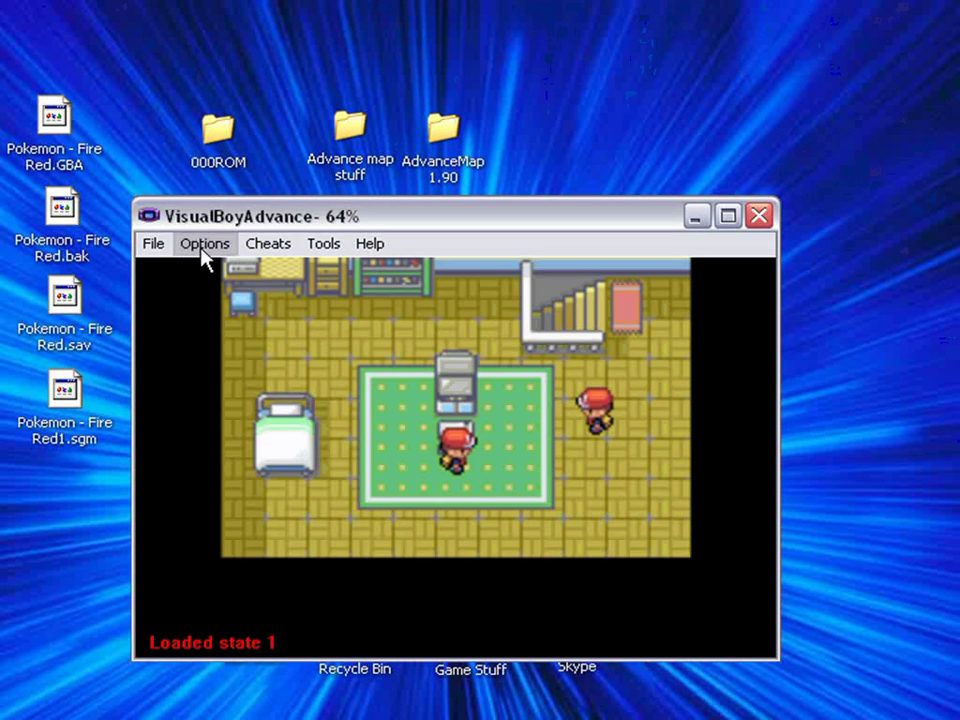
Step: Walk beside the bedroom NPC and talk to get 'Hello I sell stuff!'
key(Right)
key(Up)
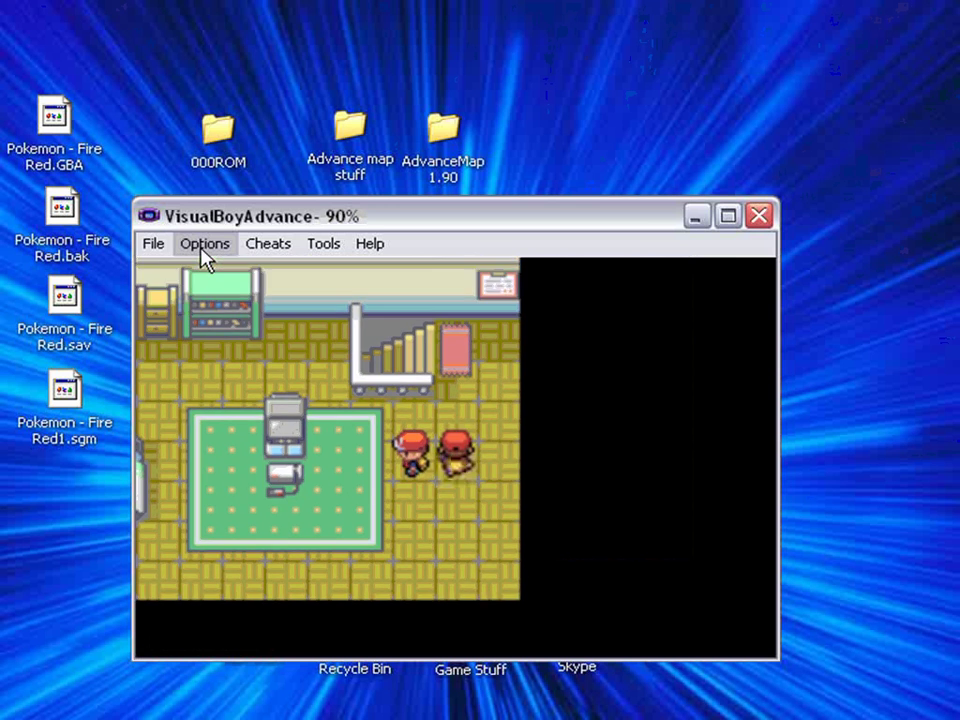
key(Up)
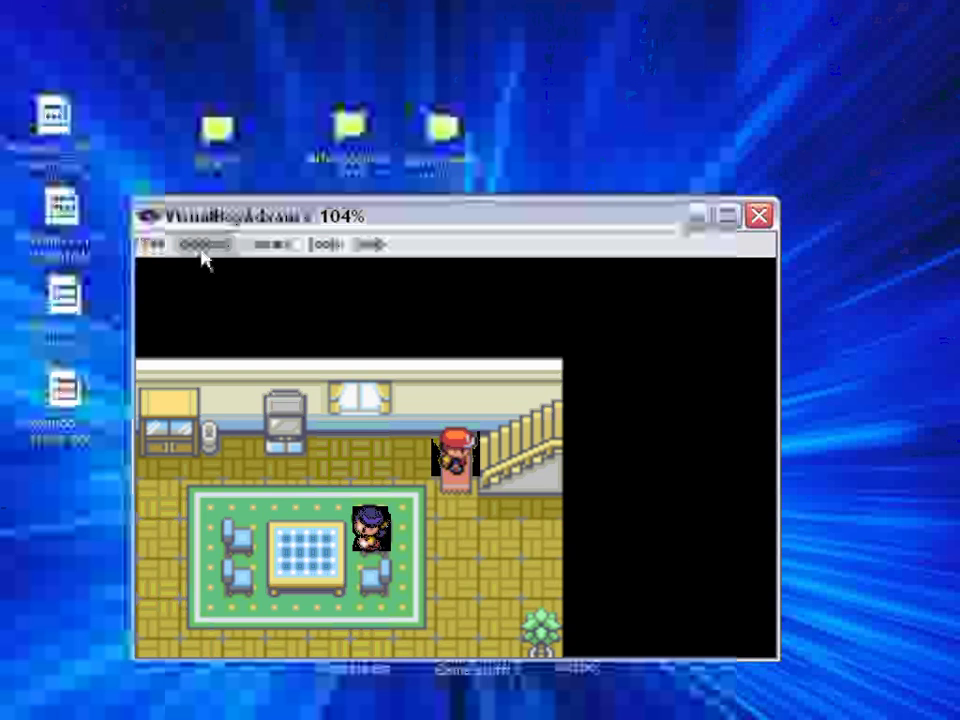
key(Right)
key(Down)
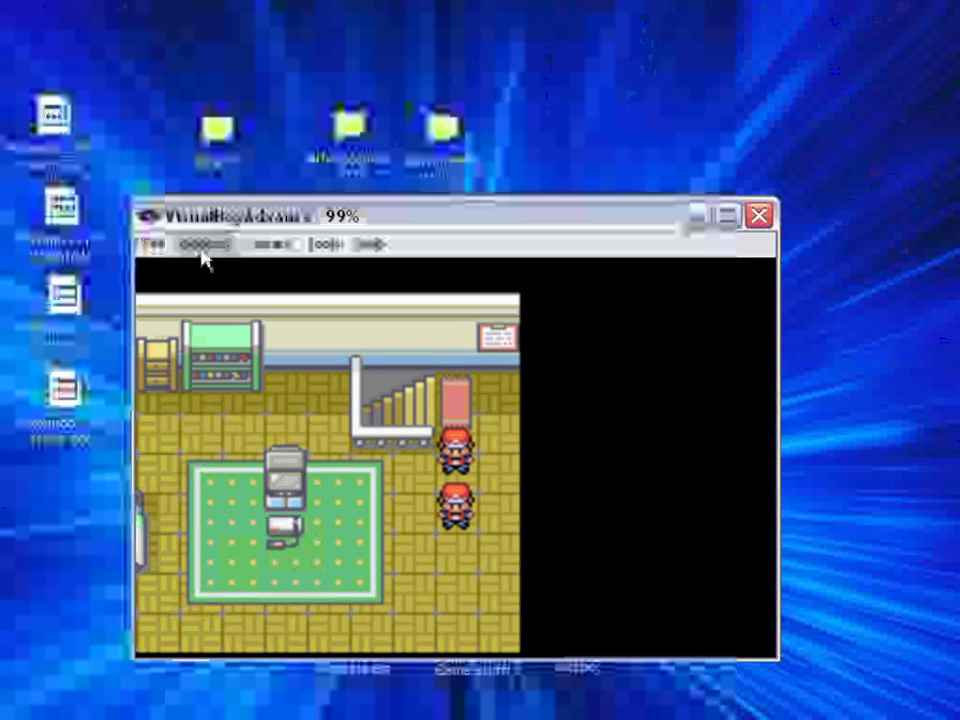
key(Left)
key(Down)
key(Right)
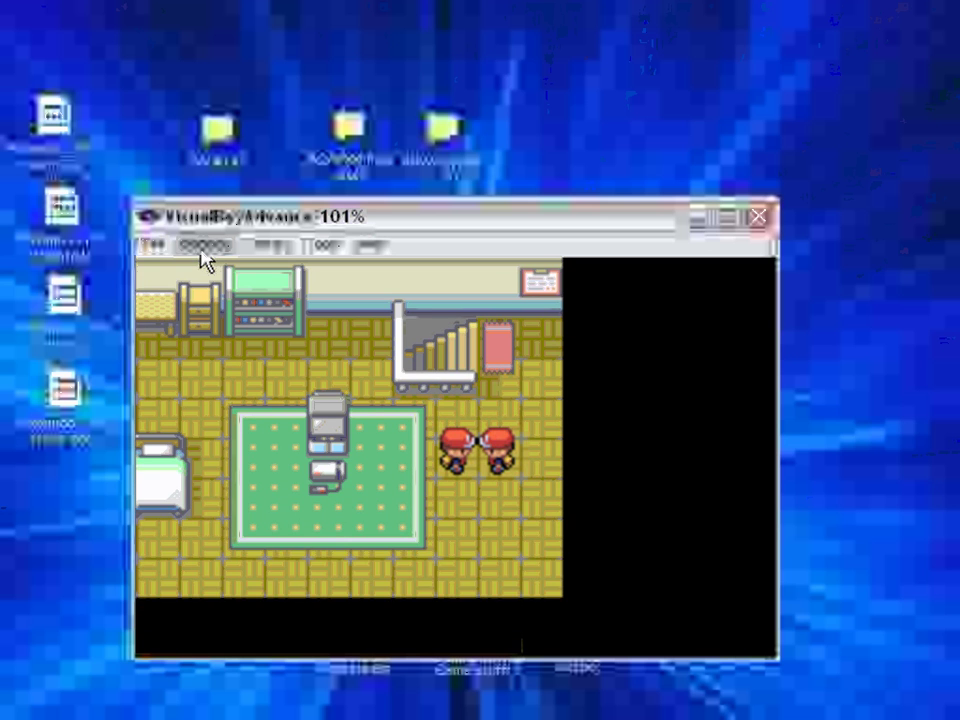
key(z)
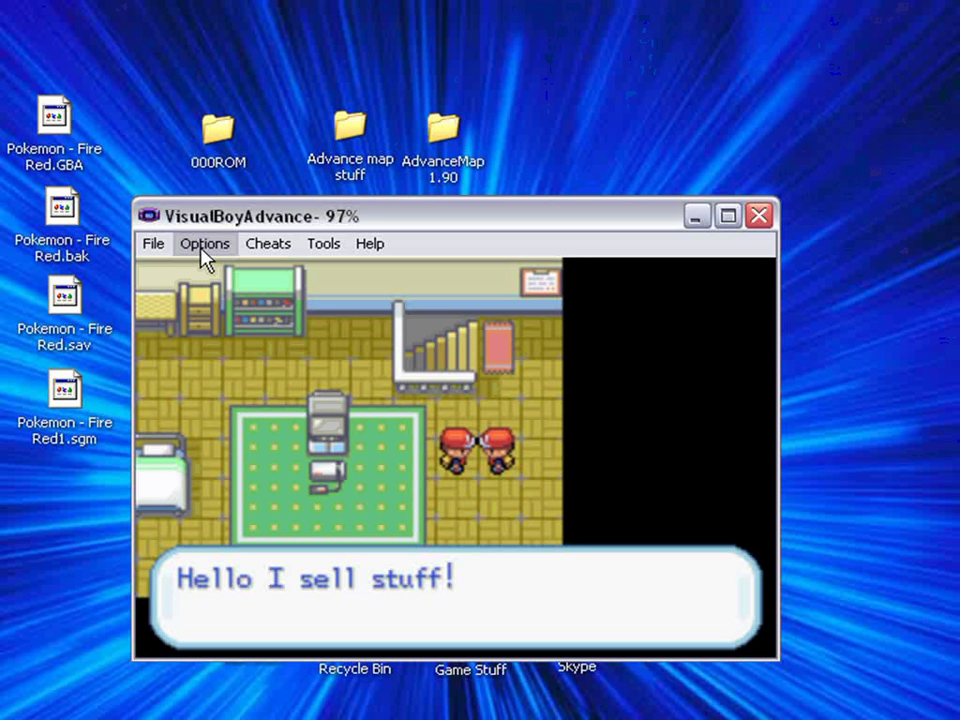
Step: Browse Fresh Water, Soda Pop and Lemonade, then buy four Lemonades for ₽1400
key(z)
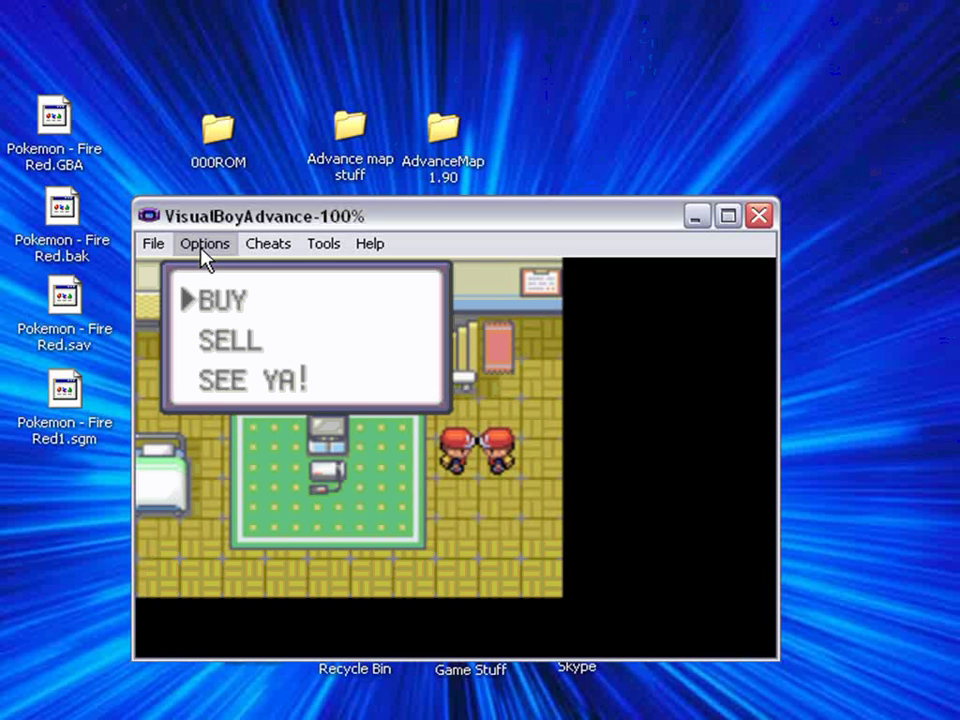
key(z)
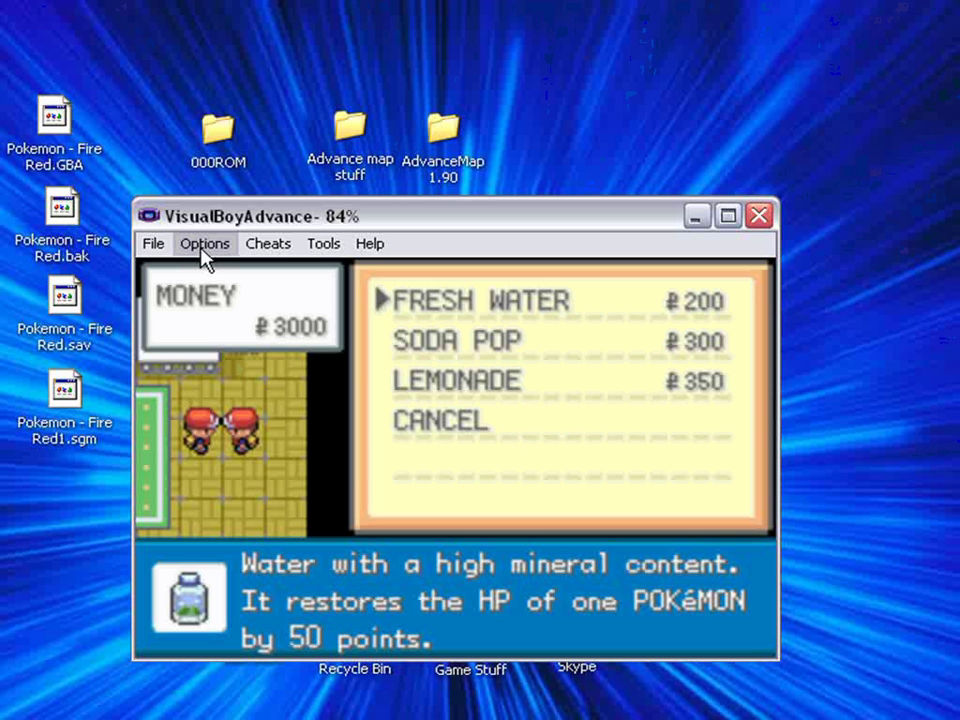
key(Down)
key(Down)
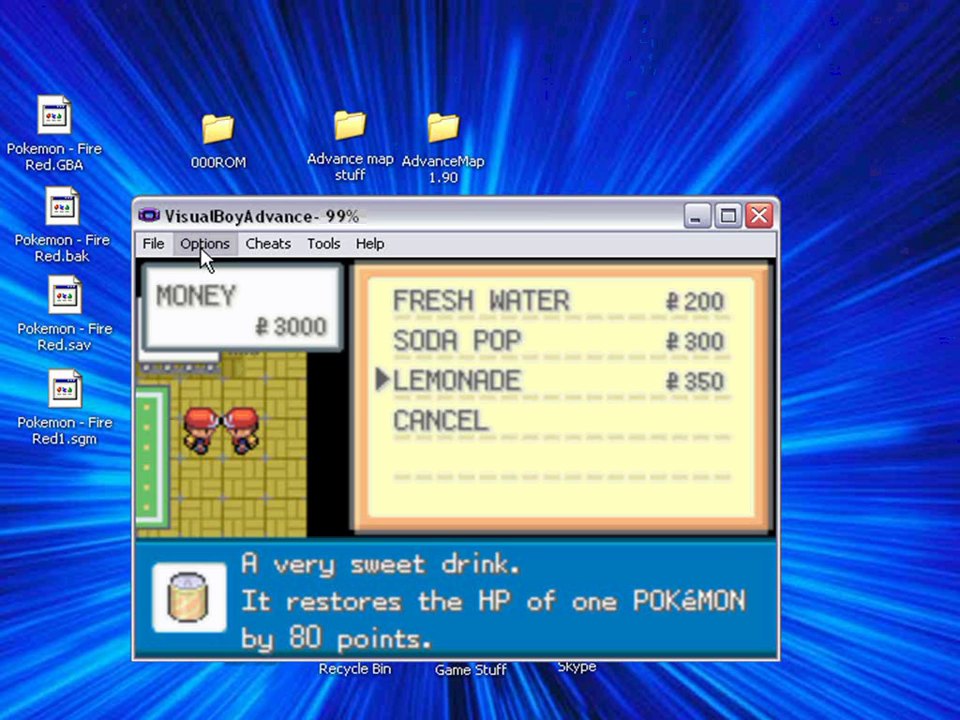
key(Up)
key(Up)
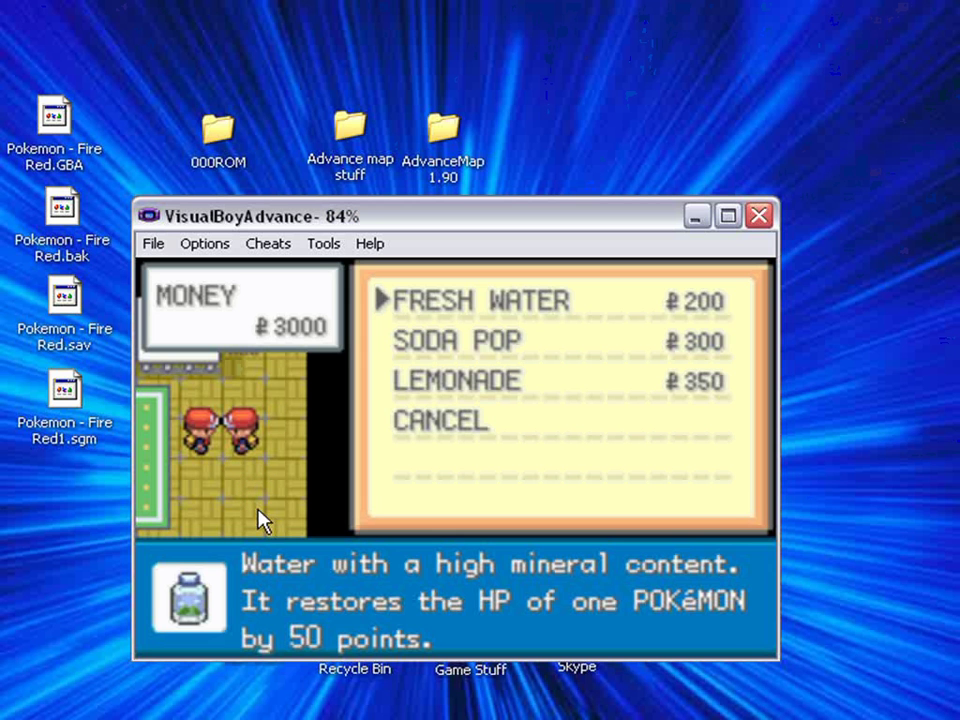
key(Down)
key(Down)
key(z)
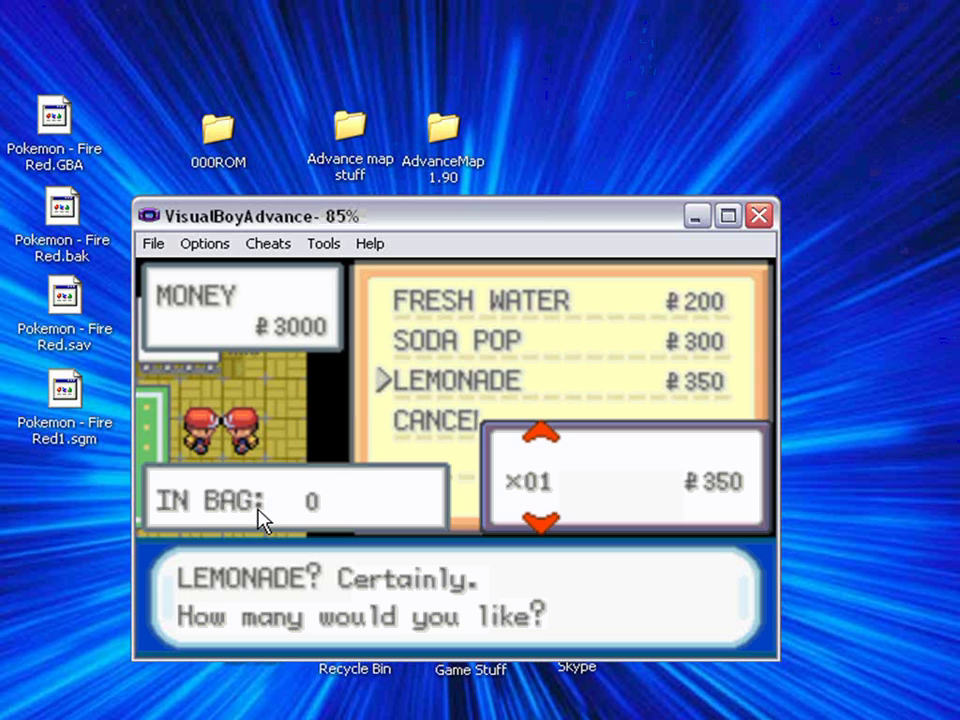
key(Up)
key(Up)
key(Up)
key(z)
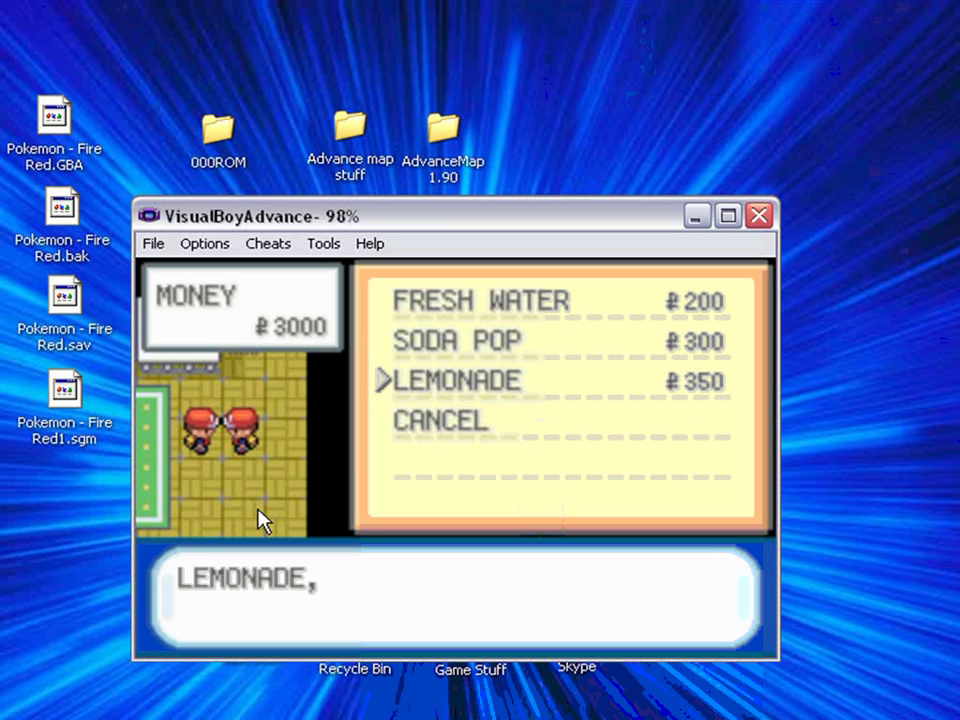
key(z)
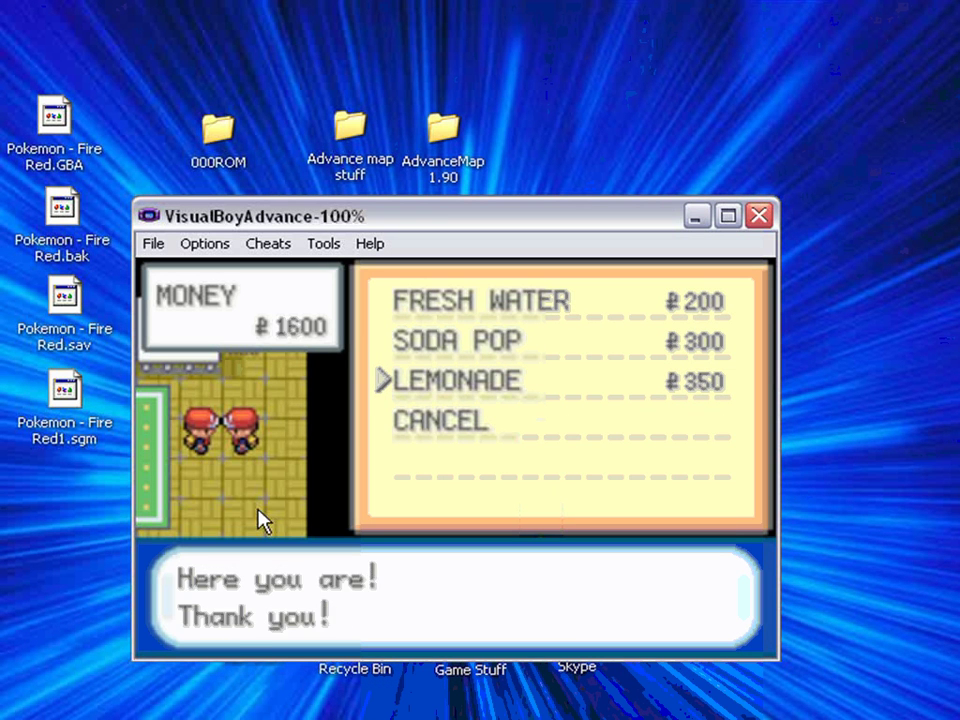
key(z)
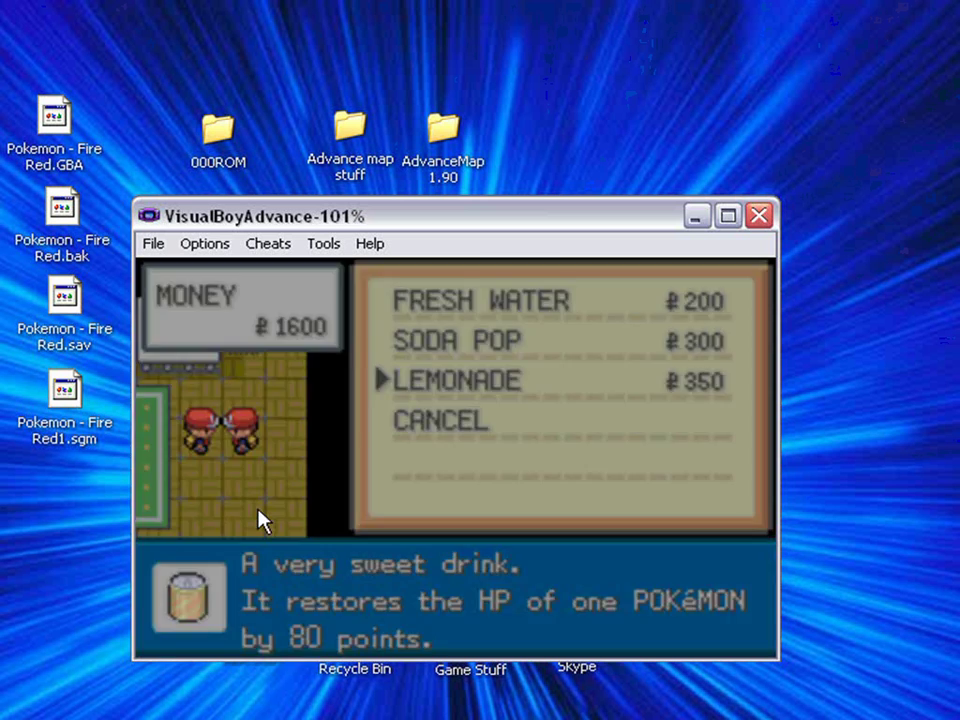
key(F1)
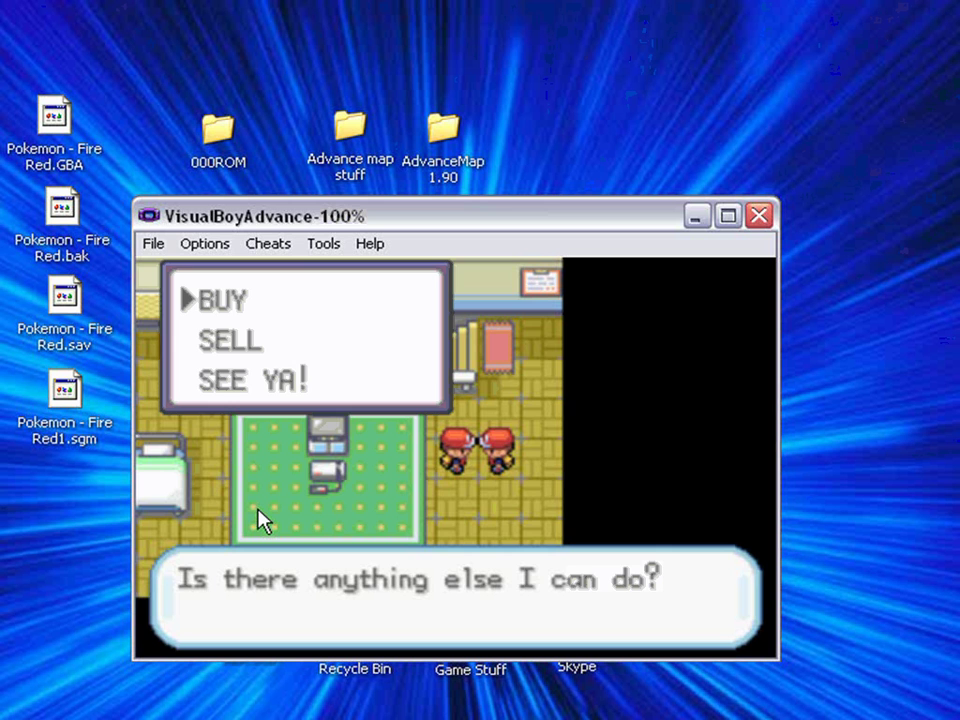
Step: Choose SELL, pick Lemonade from the bag, and accept the ₽350 offer
key(Down)
key(z)
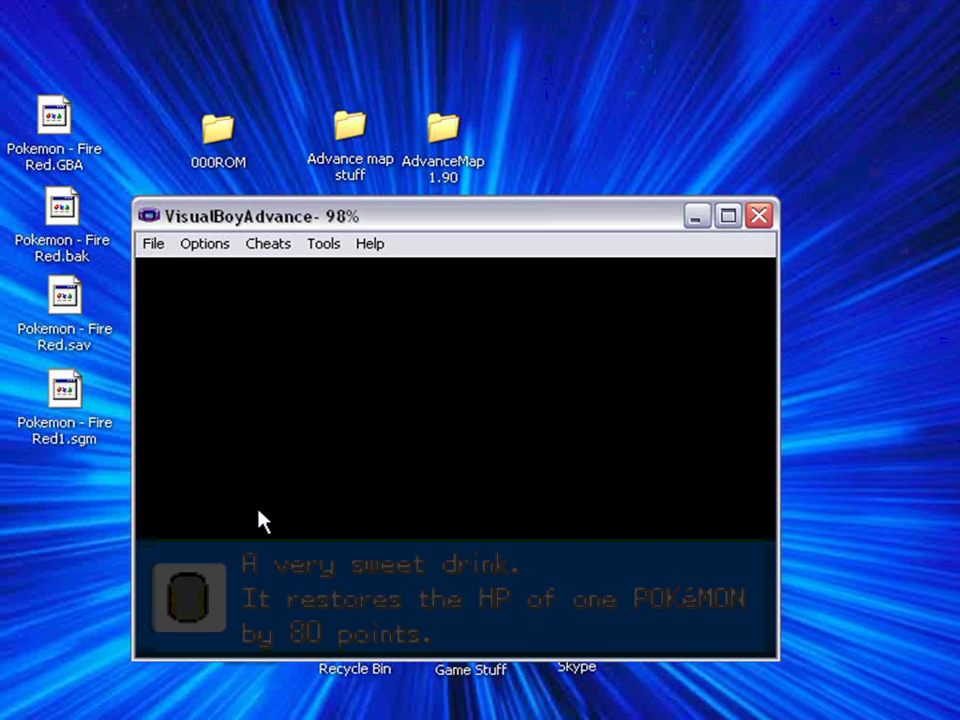
key(z)
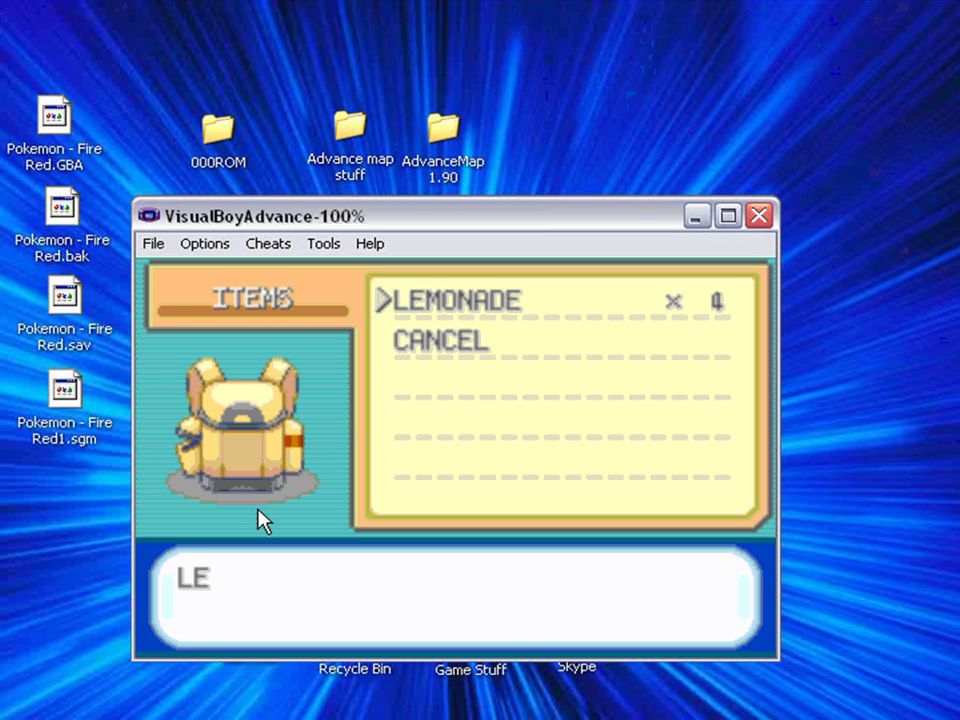
key(Up)
key(z)
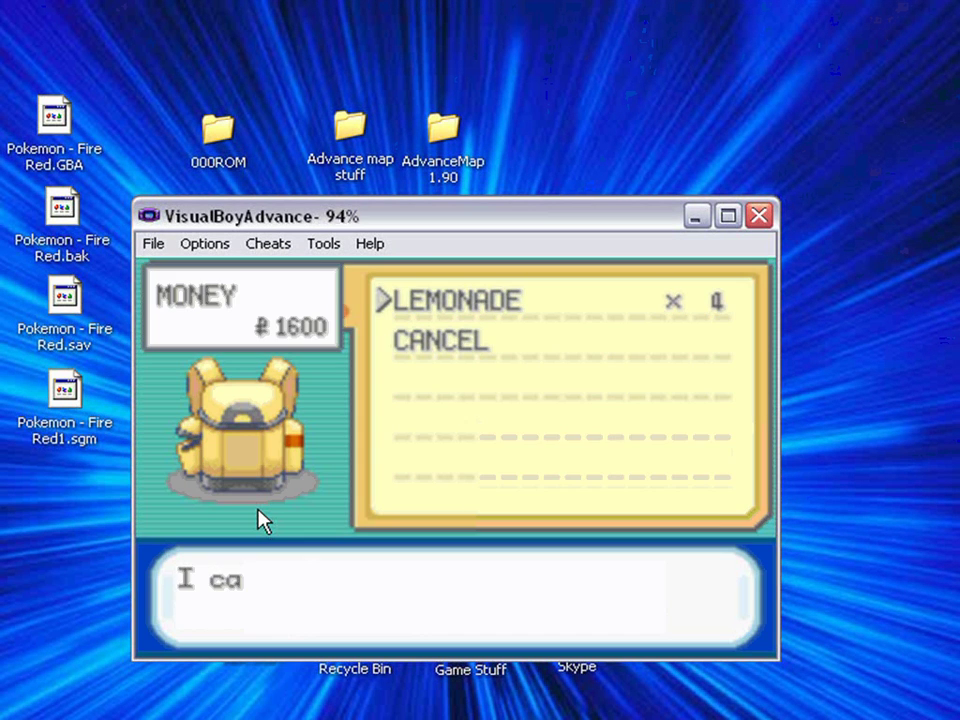
key(z)
key(z)
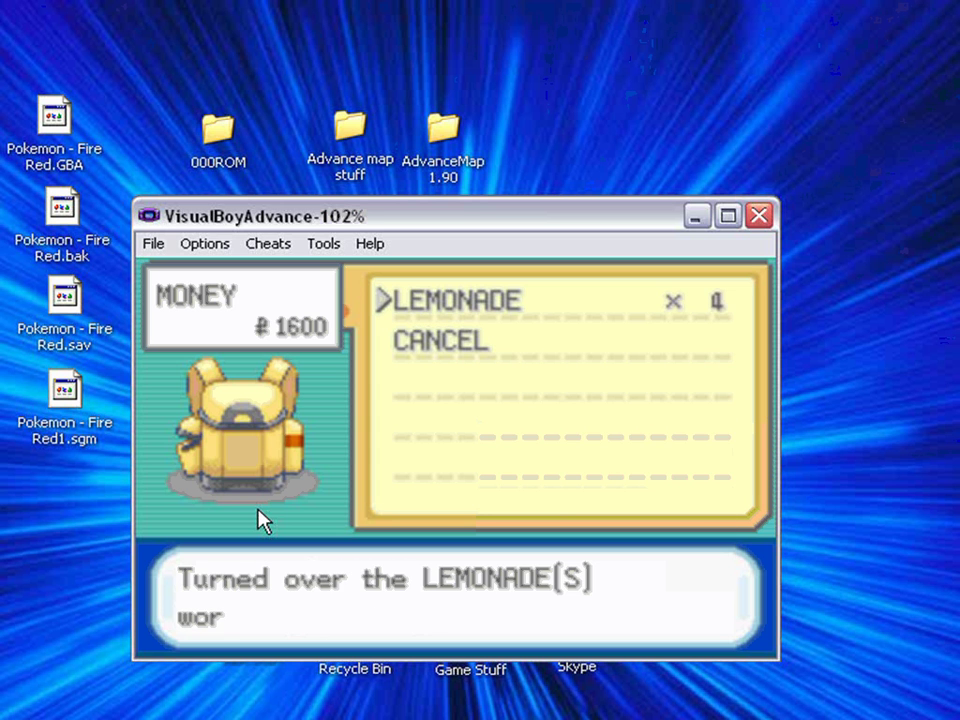
key(z)
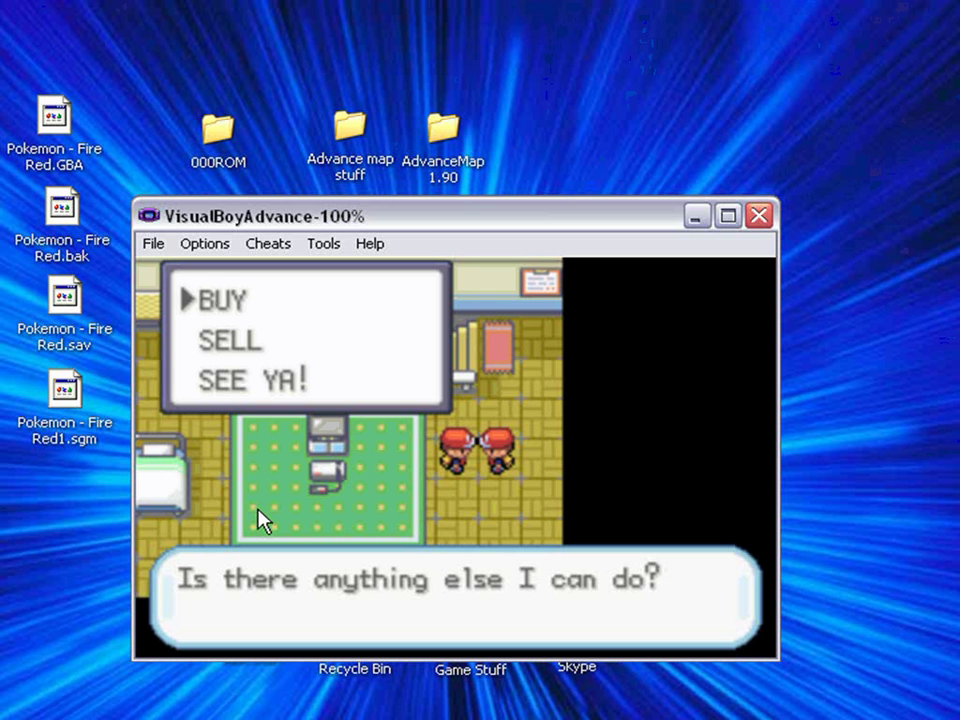
Step: Close the shop dialogue and walk the player right, then down beside the seller
key(z)
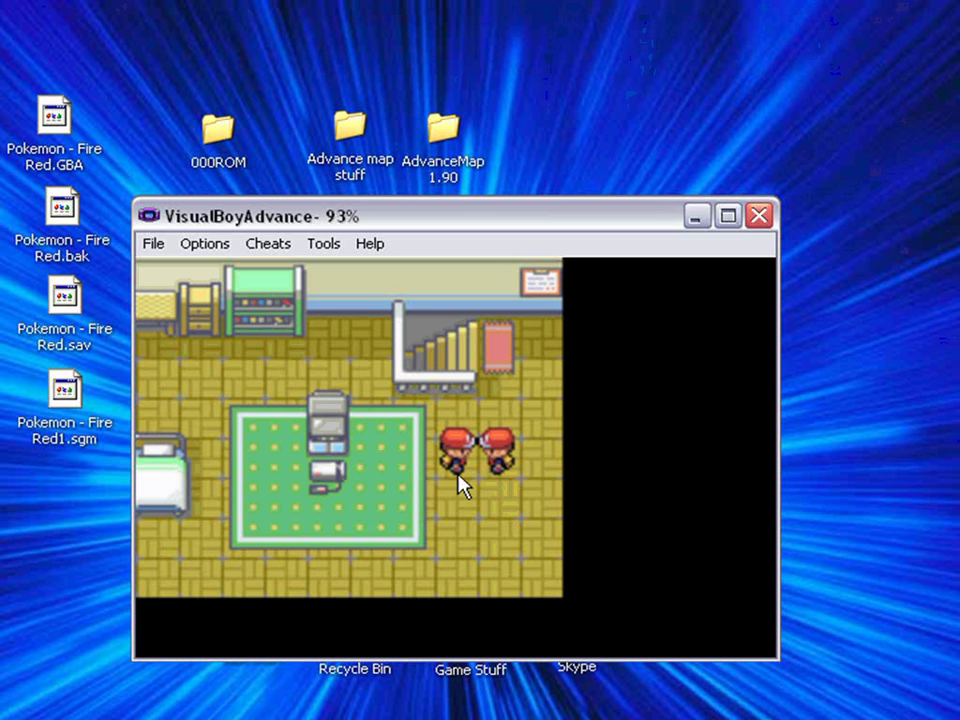
key(Right)
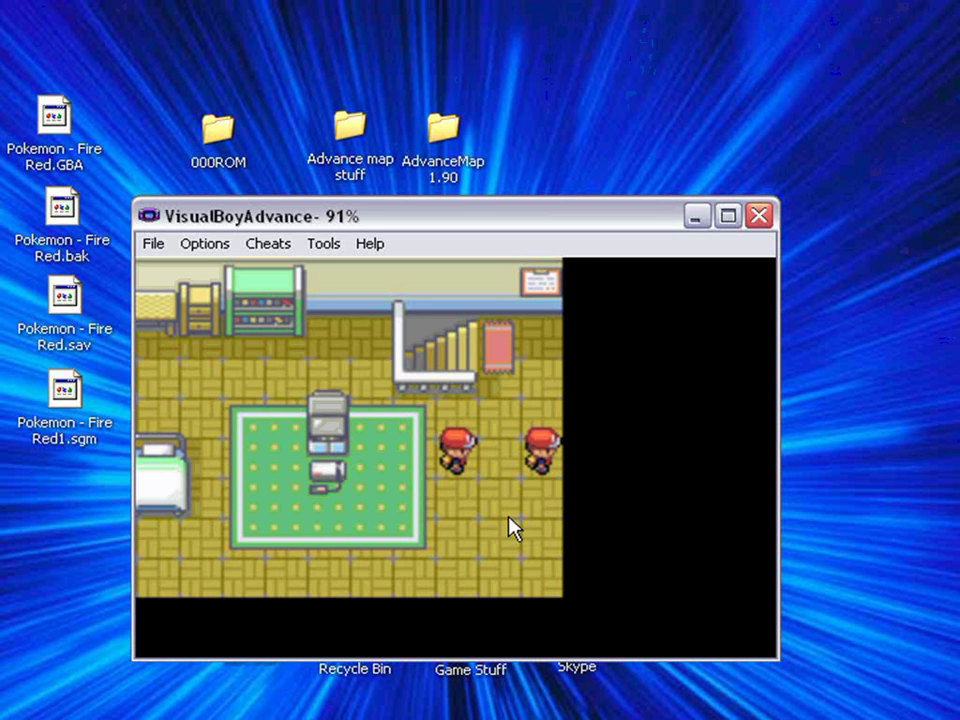
key(Right)
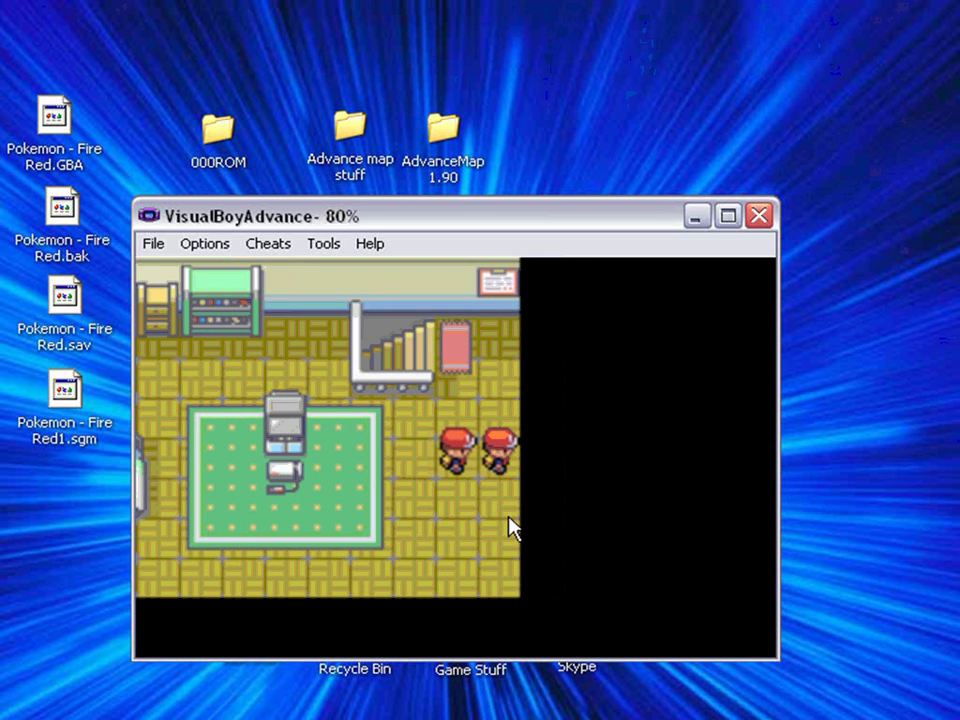
key(Left)
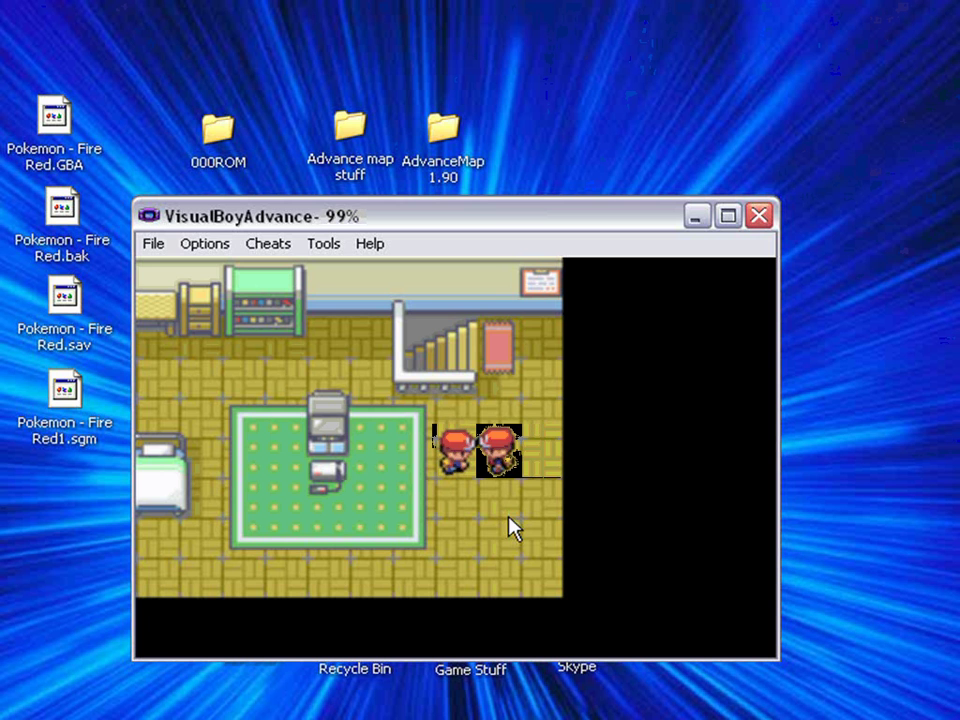
key(Down)
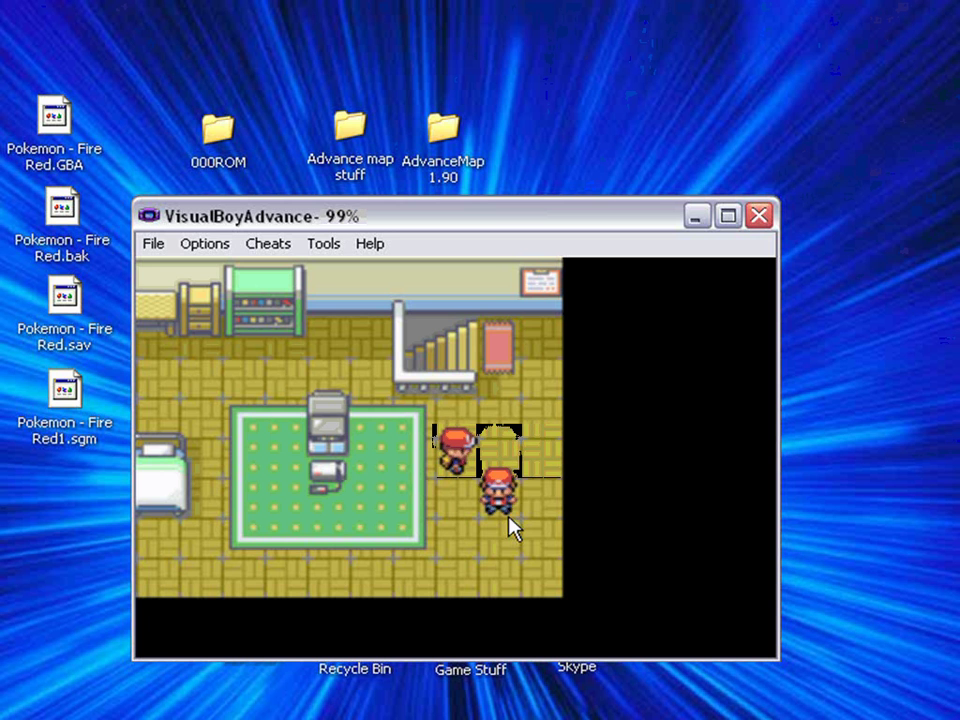
key(Left)
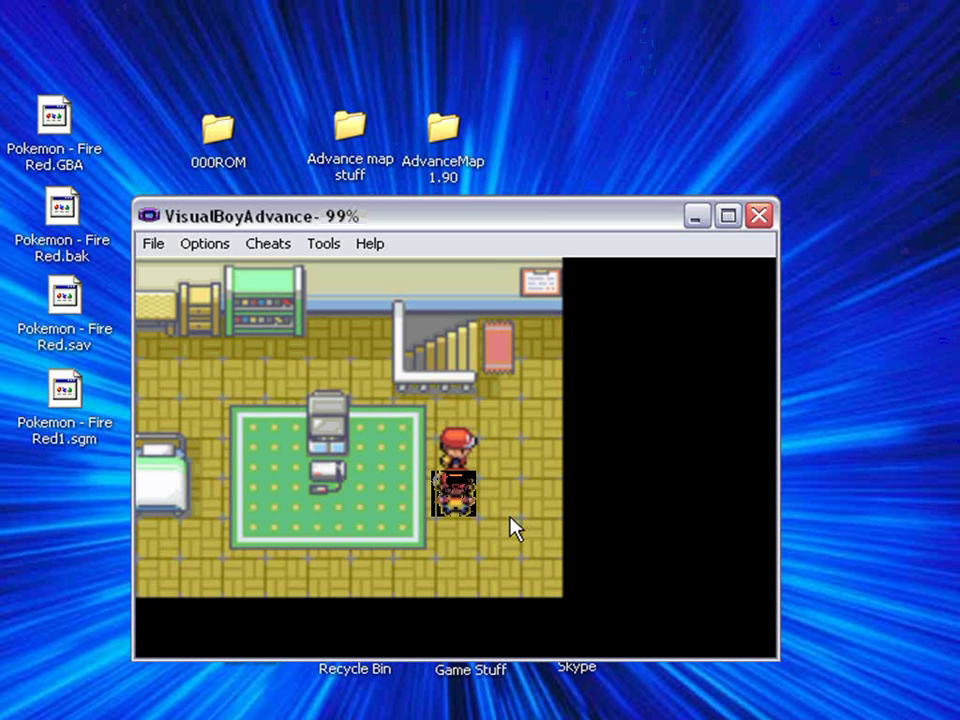
Step: Position the player directly below the seller and turn to face up at it
key(Right)
key(Up)
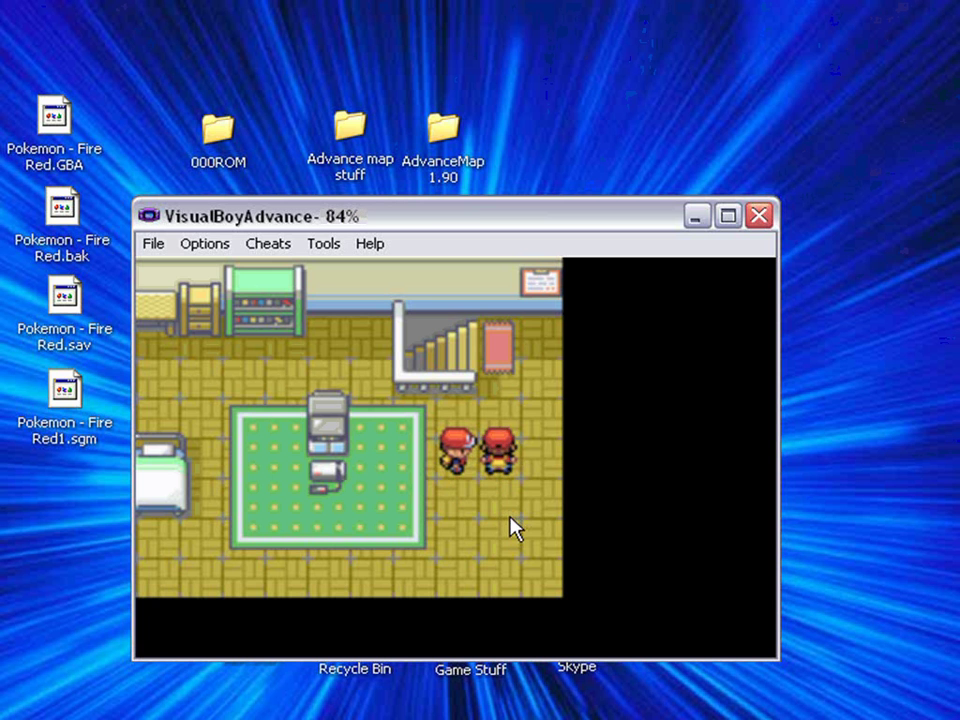
key(Down)
key(Left)
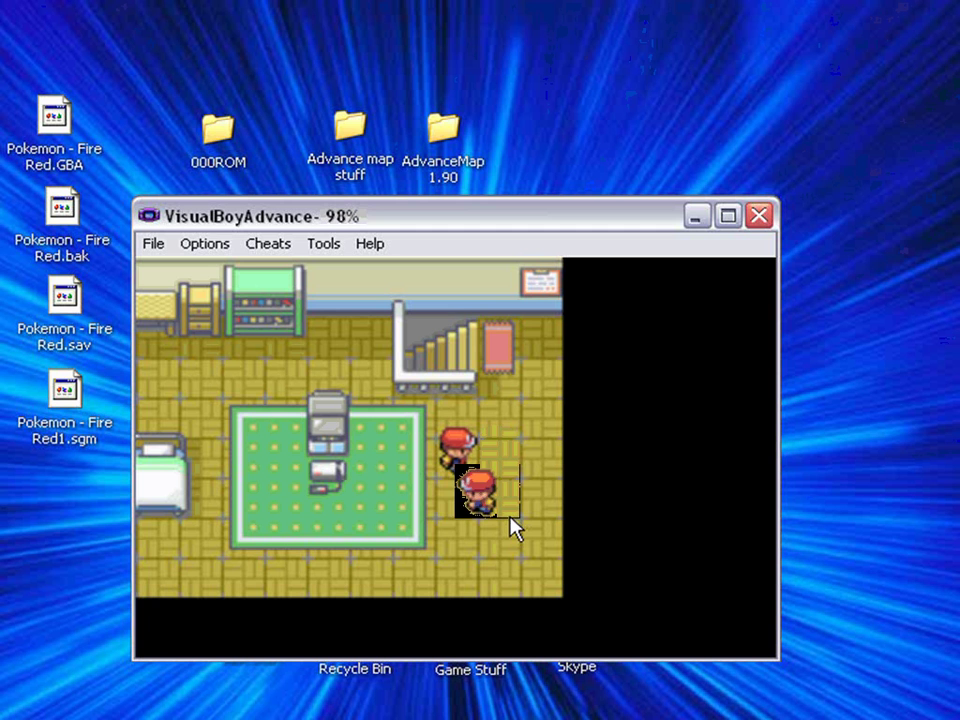
key(Right)
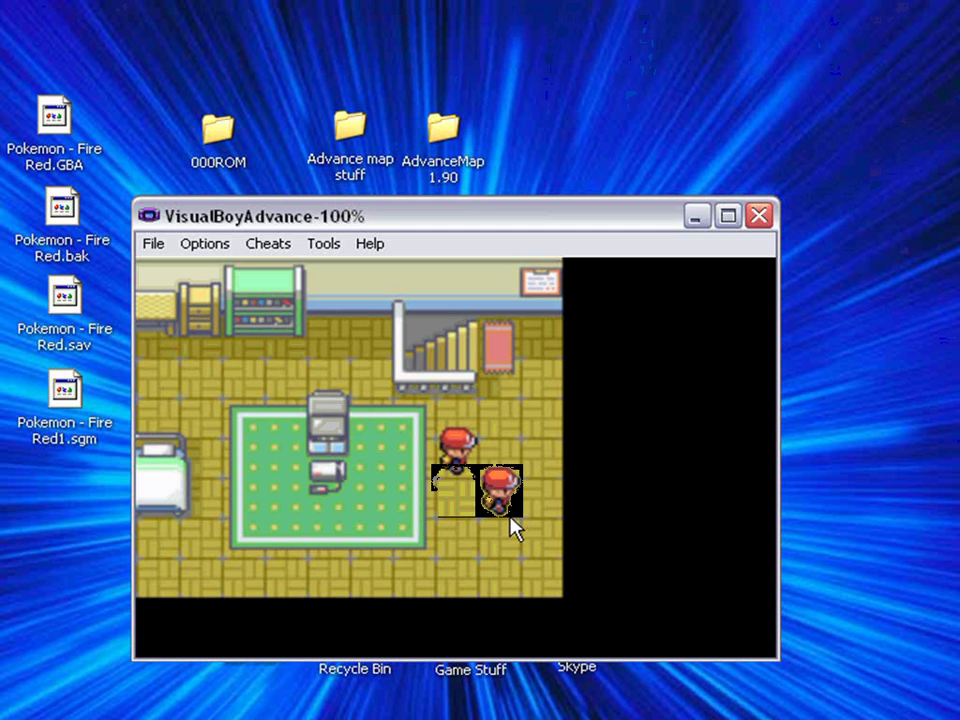
key(Left)
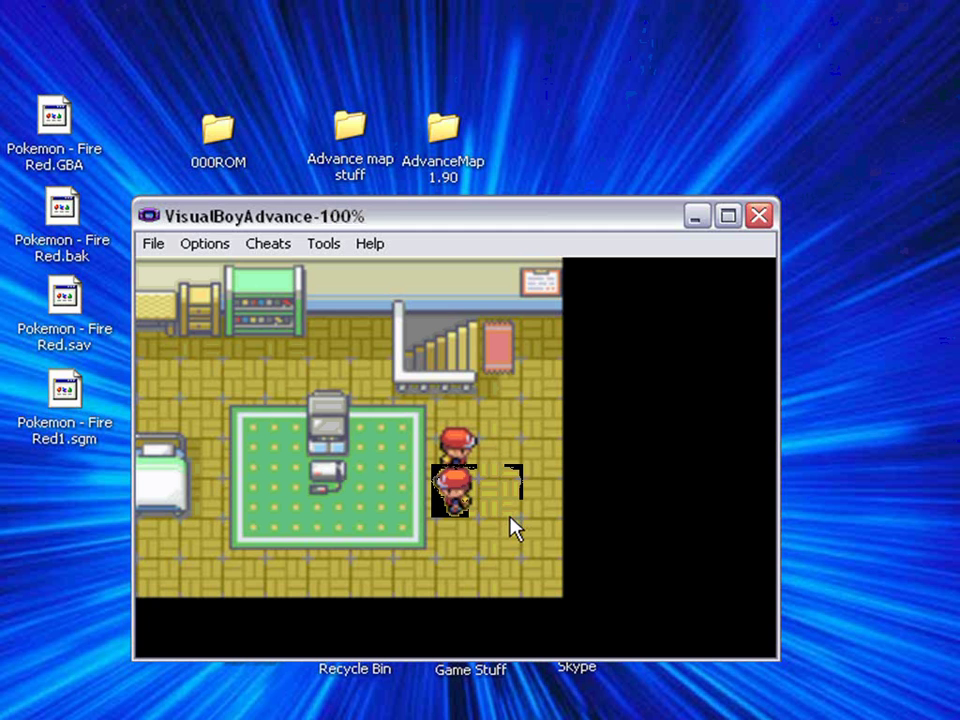
key(Up)
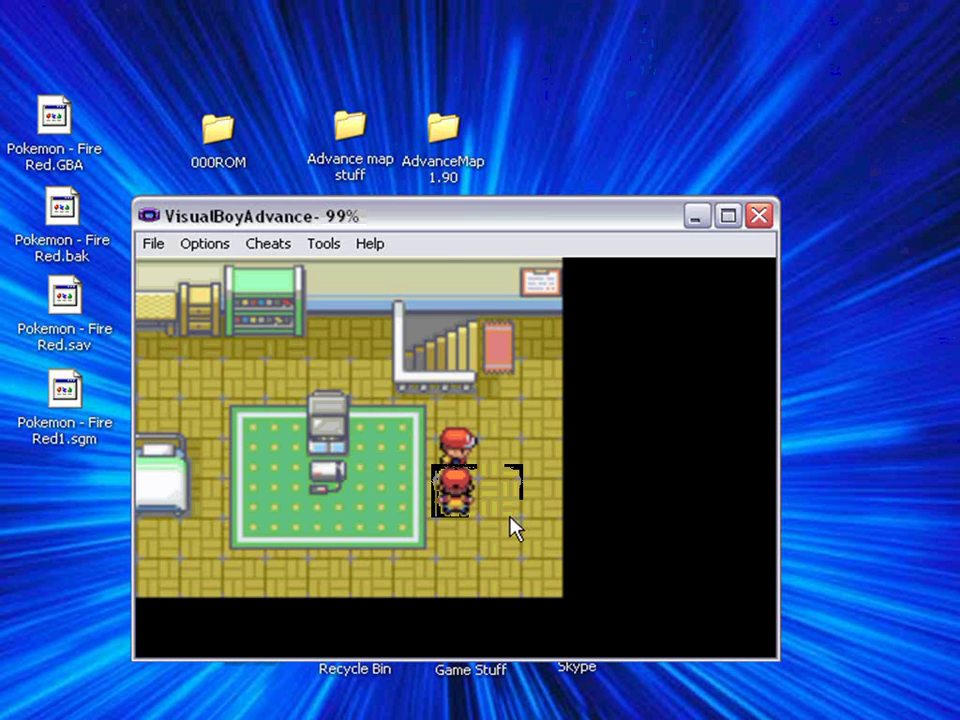